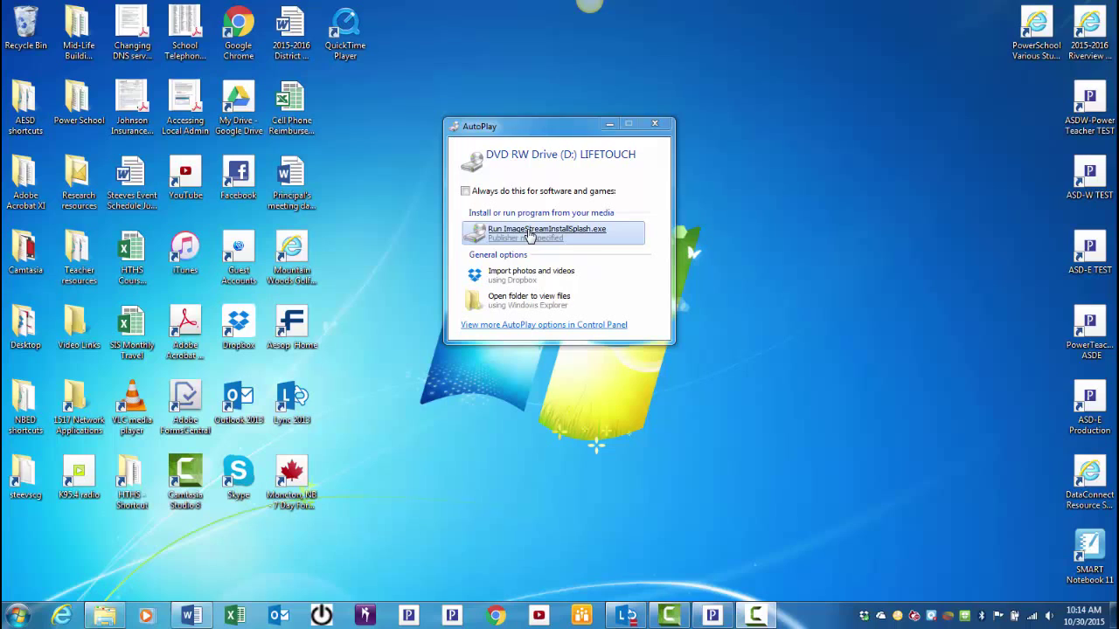
# Run ImageStreamInstallSplash.exe from the CD and install ImageStream
pyautogui.click(529, 233)
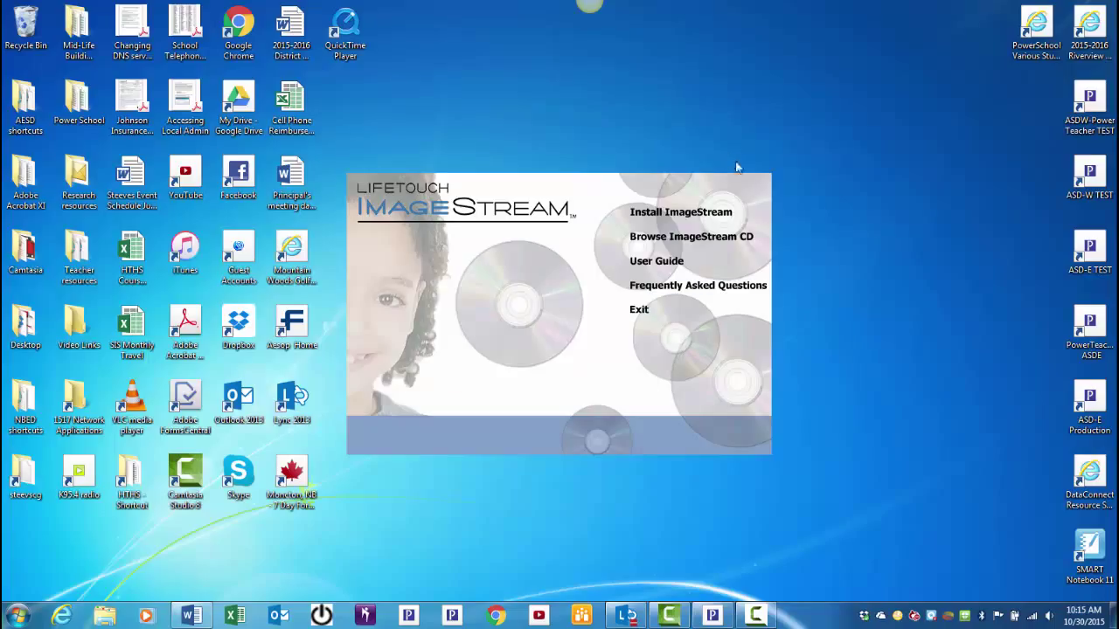
pyautogui.click(658, 212)
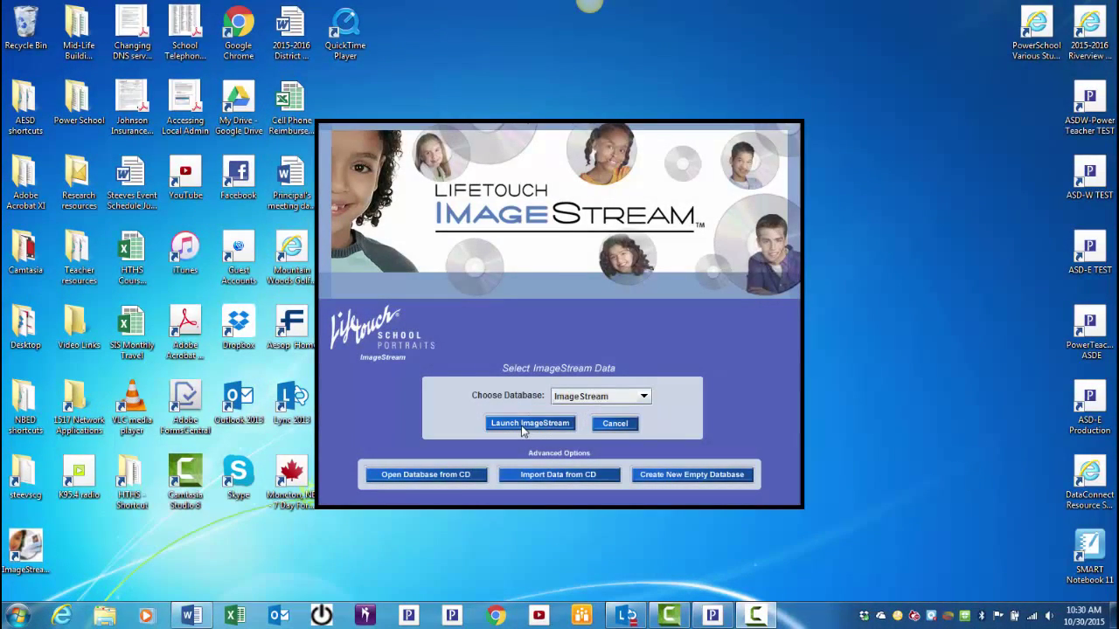
# Launch the ImageStream database, select all 319 active students and add them to the group
pyautogui.click(521, 425)
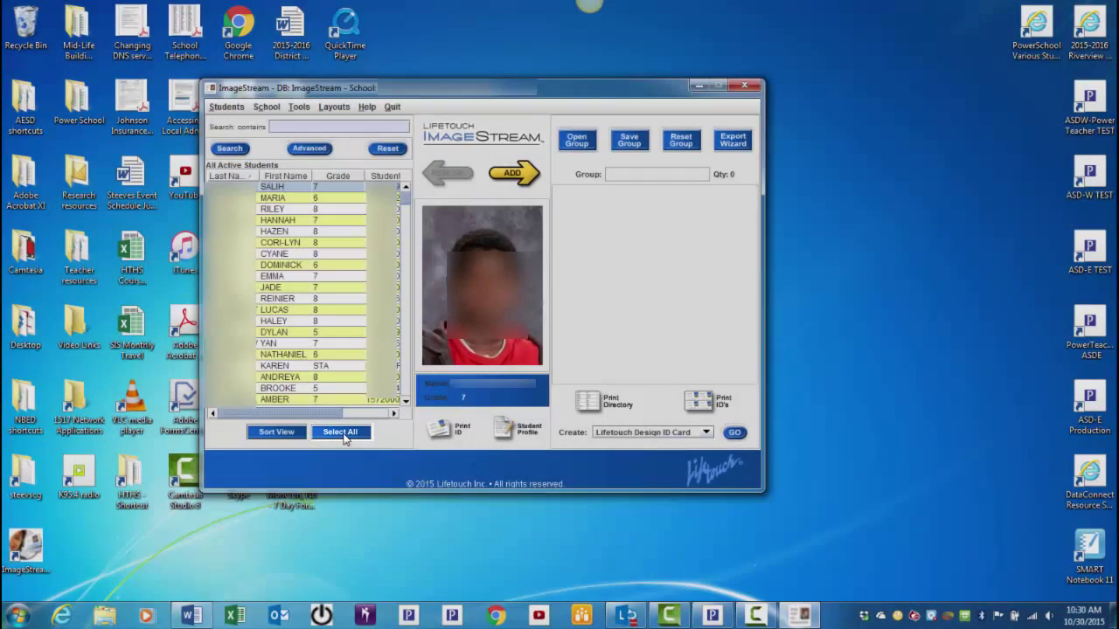
pyautogui.click(340, 432)
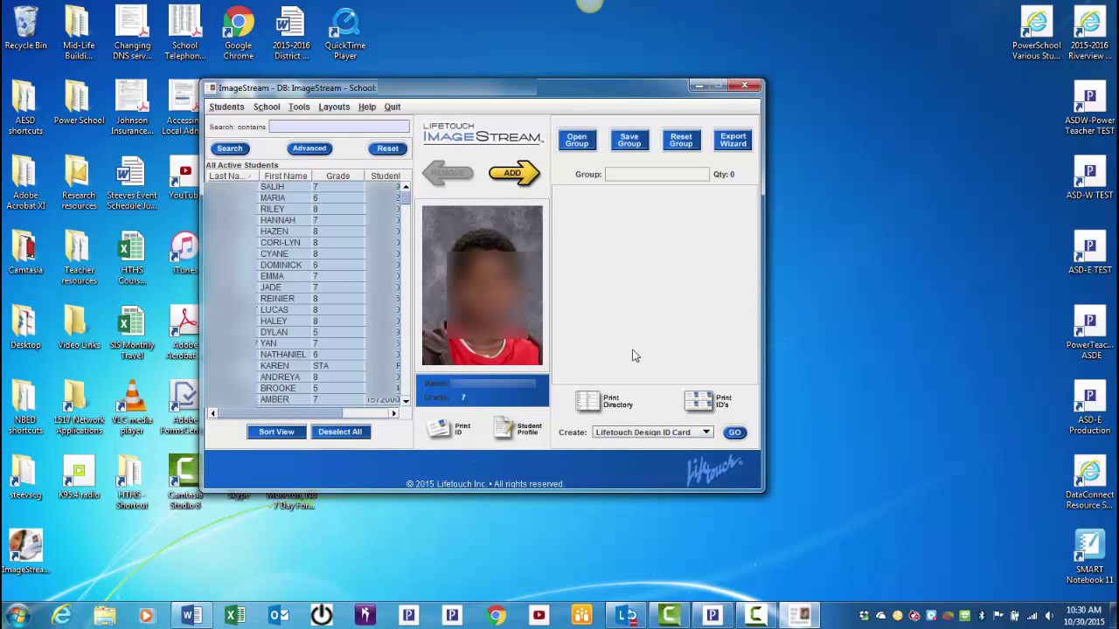
pyautogui.click(518, 177)
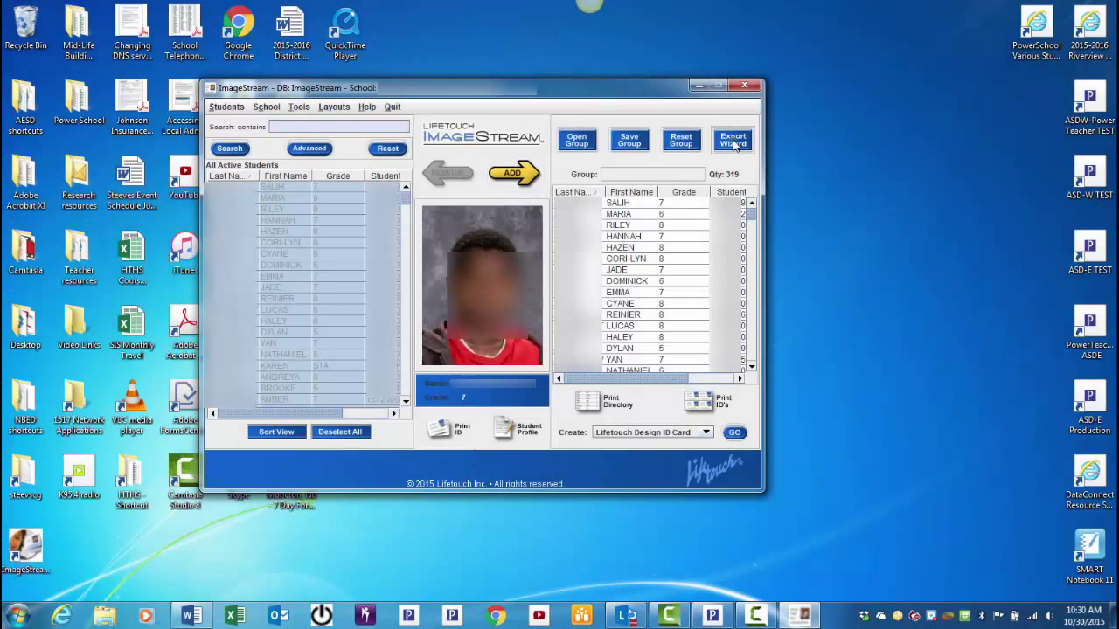
# Start an Administrative Software export for the 319 students with PowerSchool SIS as the target
pyautogui.click(733, 142)
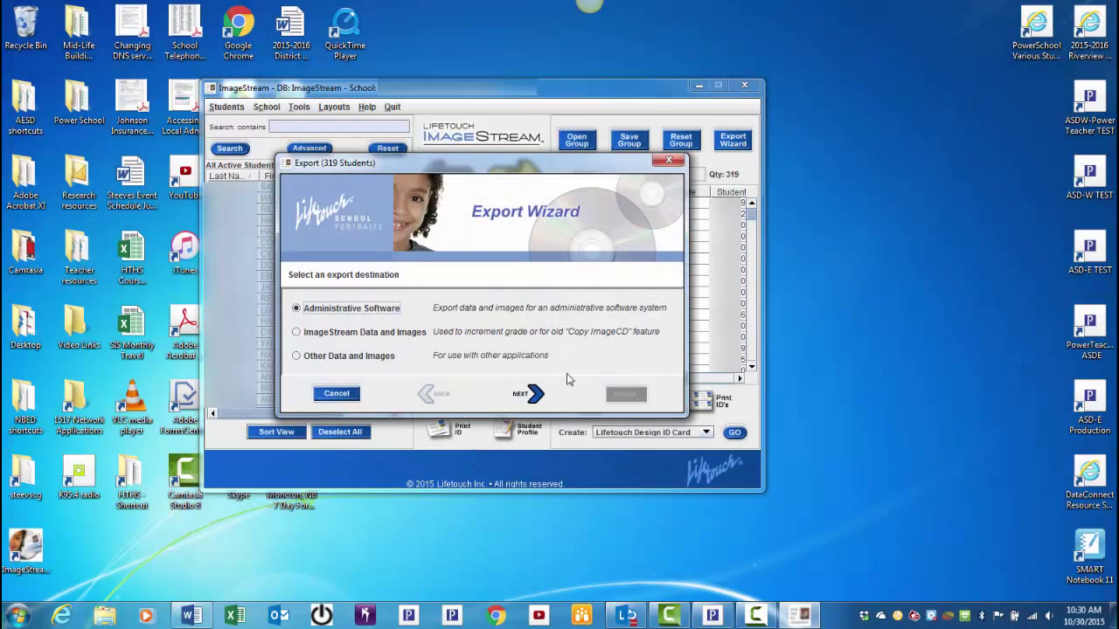
pyautogui.click(532, 395)
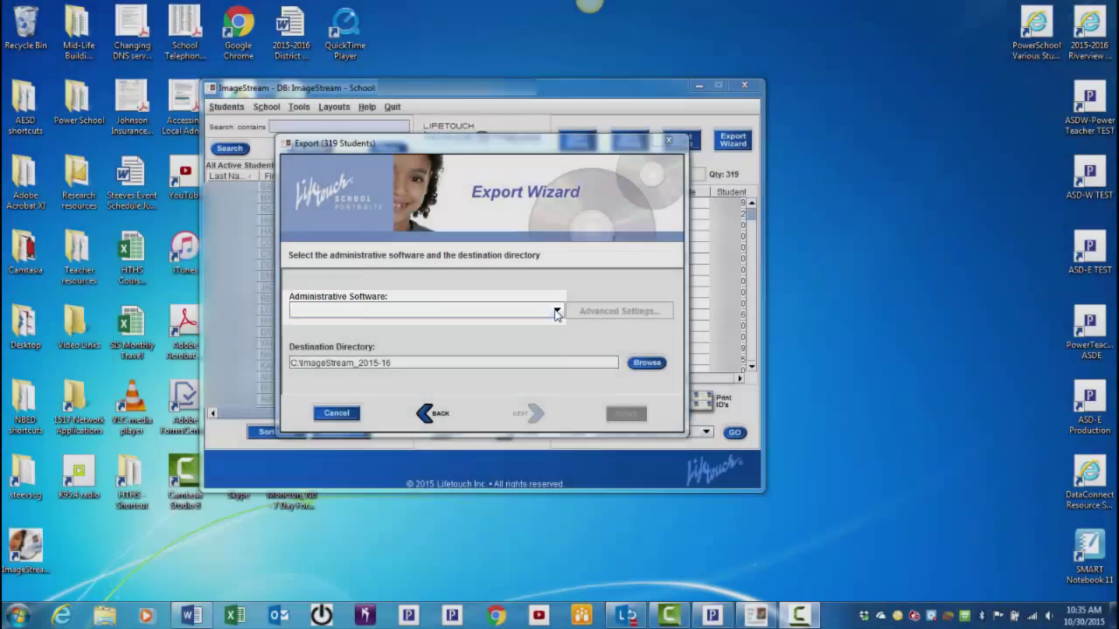
pyautogui.click(557, 311)
pyautogui.click(563, 398)
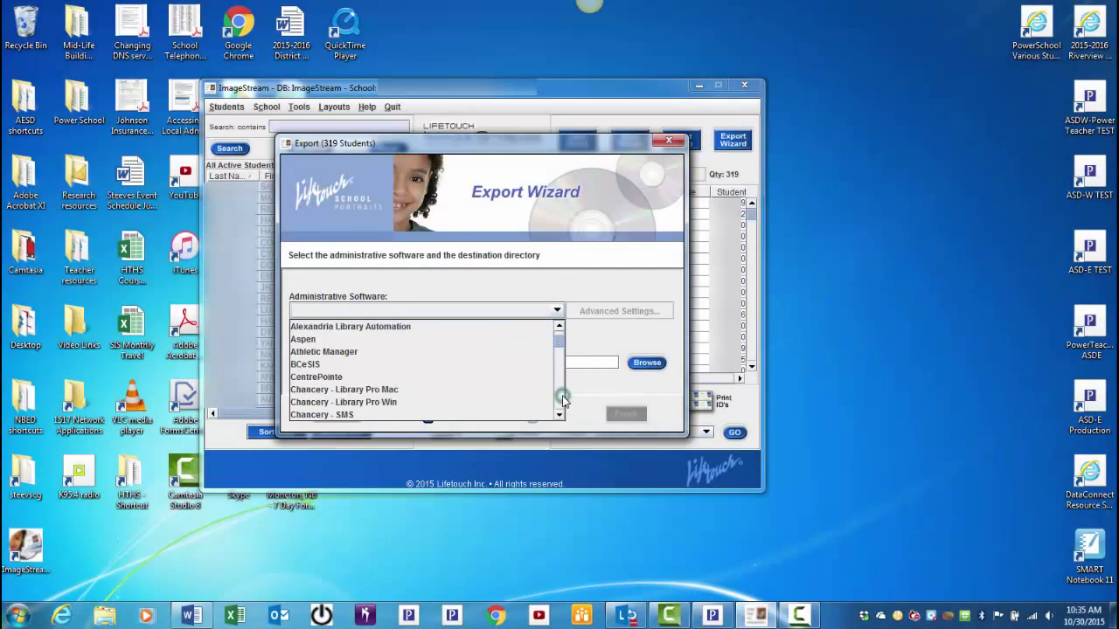
pyautogui.click(563, 398)
pyautogui.click(563, 398)
pyautogui.click(563, 398)
pyautogui.click(563, 398)
pyautogui.click(563, 397)
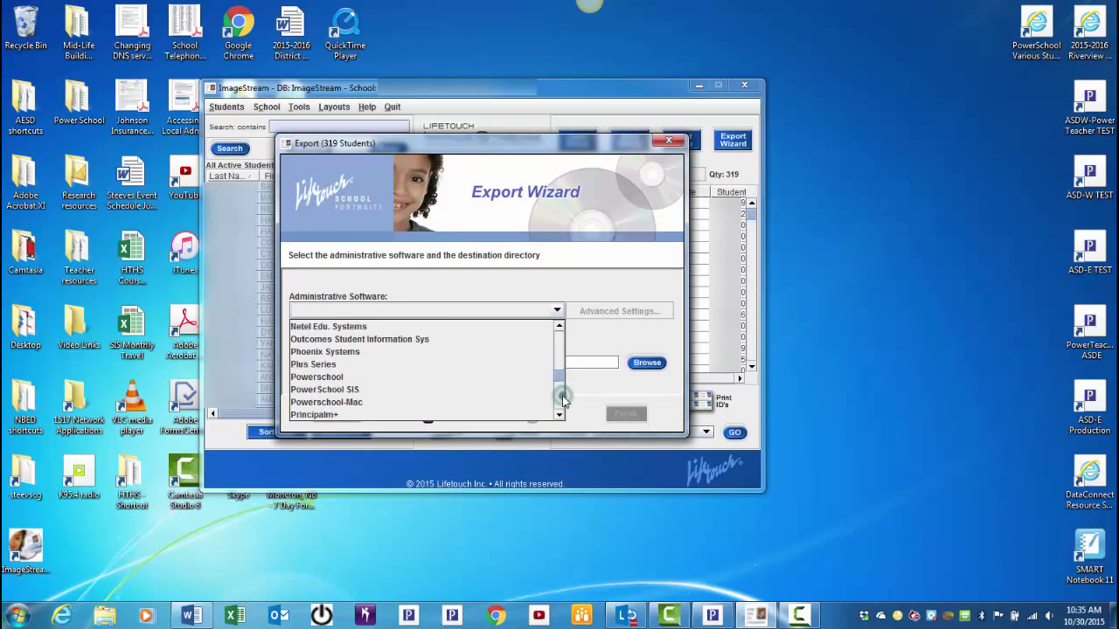
pyautogui.click(323, 389)
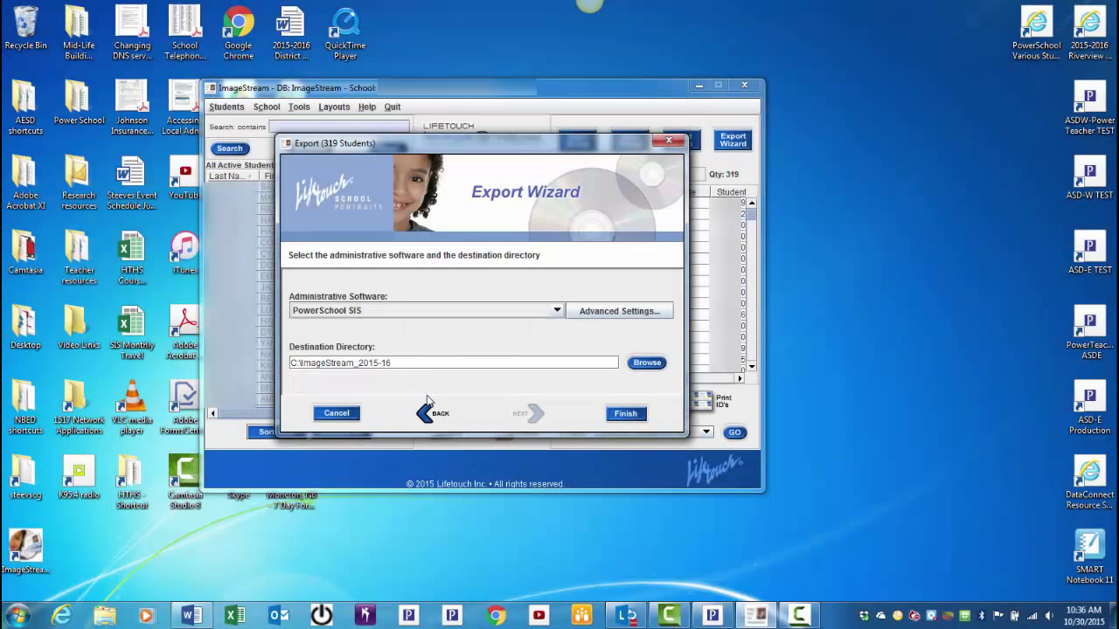
# Create a new 'Student Photos 2015' folder and make it the export's Destination Directory
pyautogui.click(651, 363)
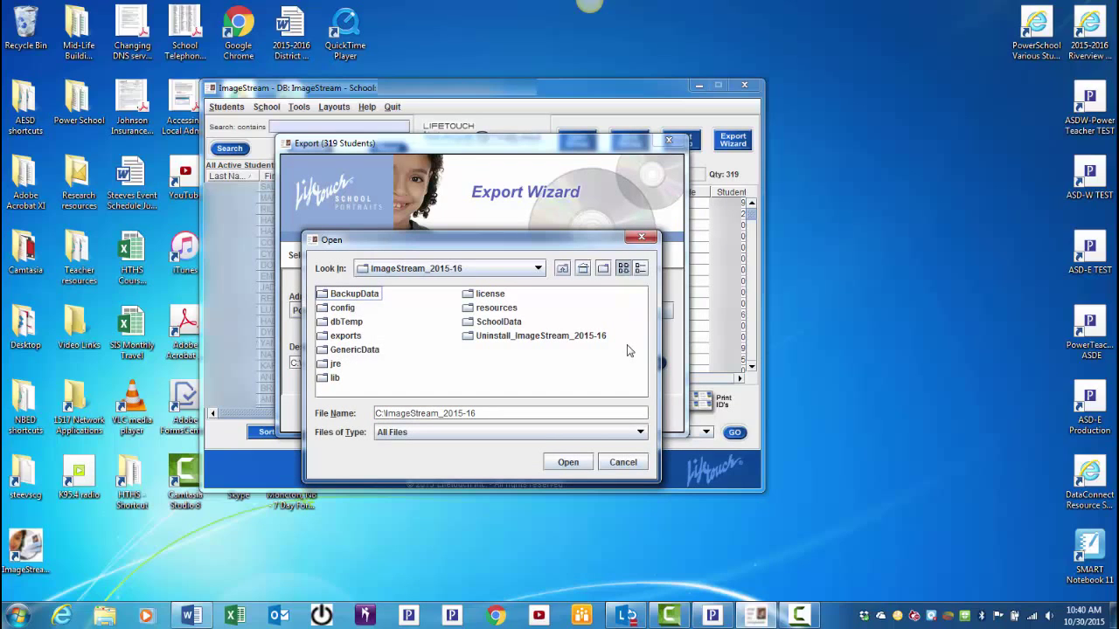
pyautogui.click(602, 269)
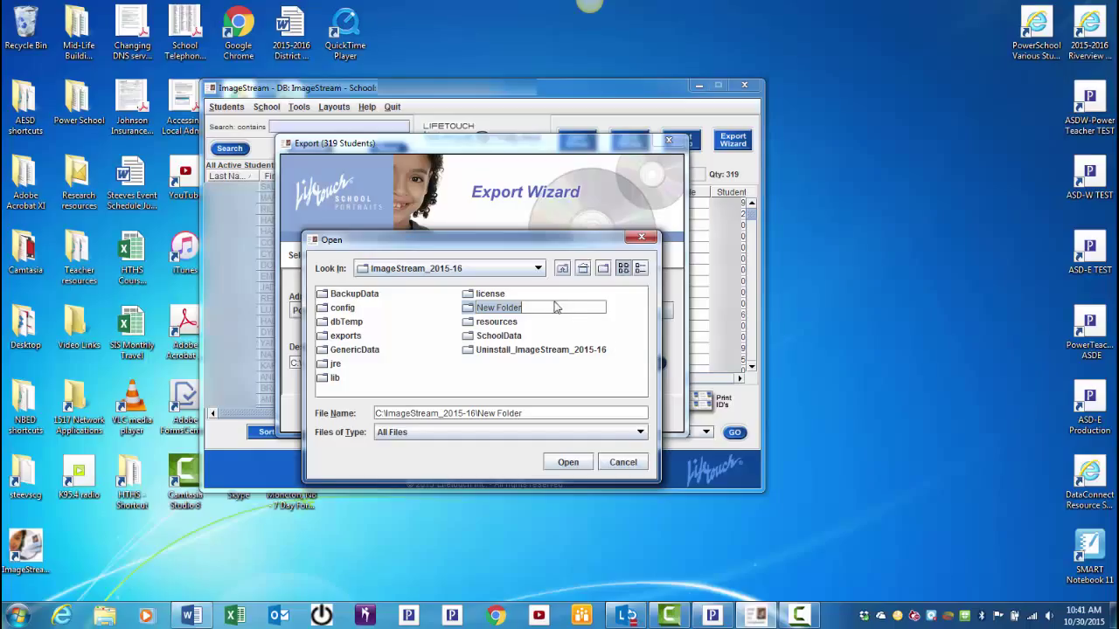
pyautogui.write('Student Photos 2015')
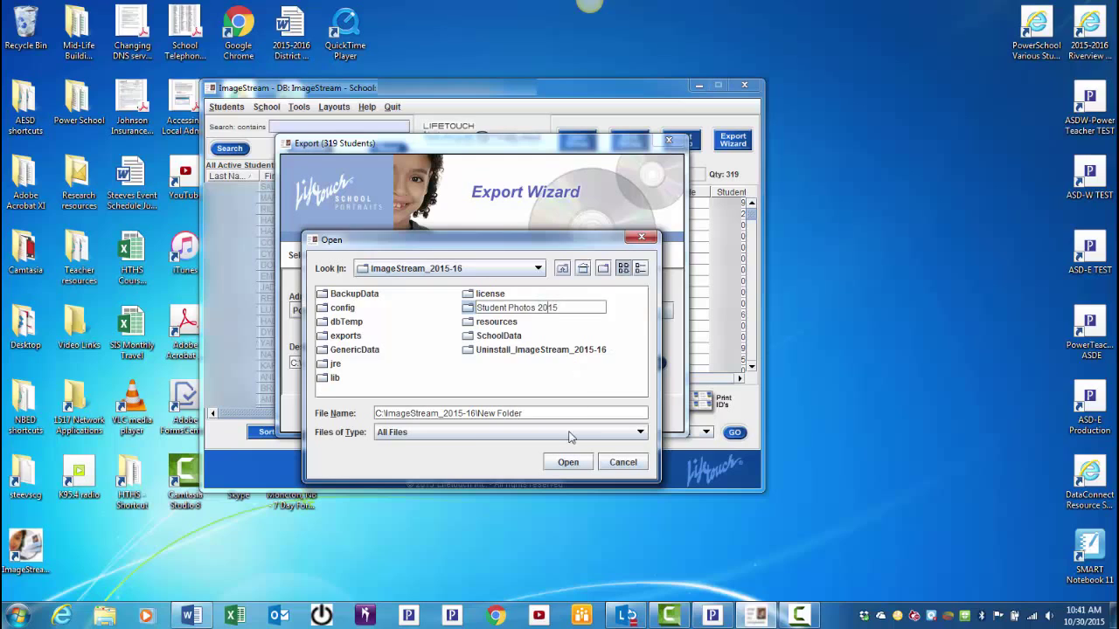
pyautogui.click(569, 462)
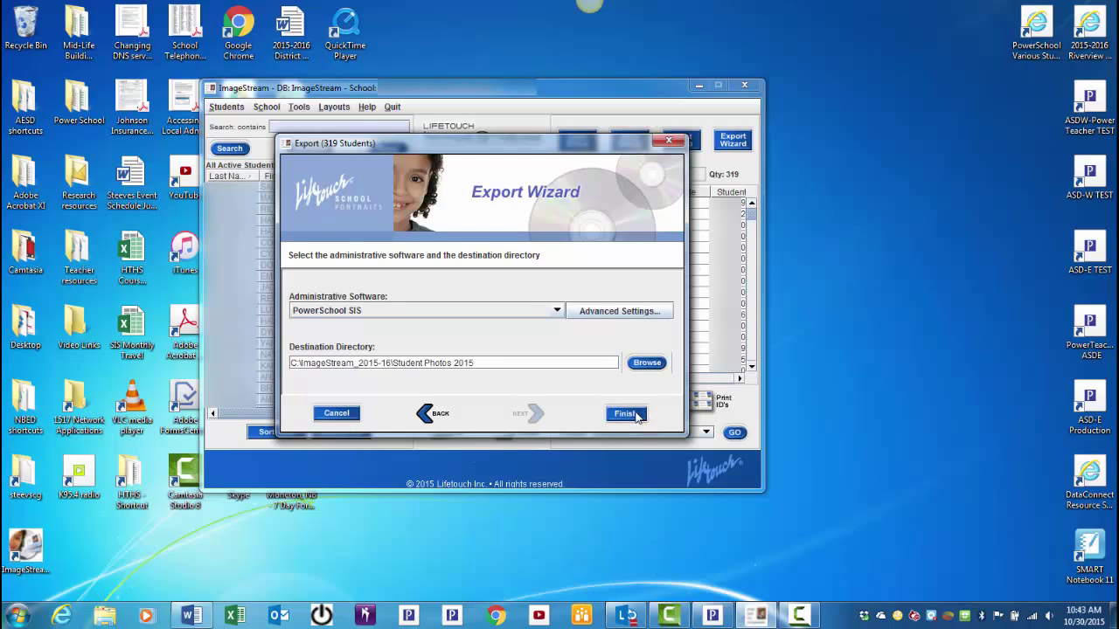
# Export the 319 student images, then close ImageStream without saving Corral changes
pyautogui.click(626, 414)
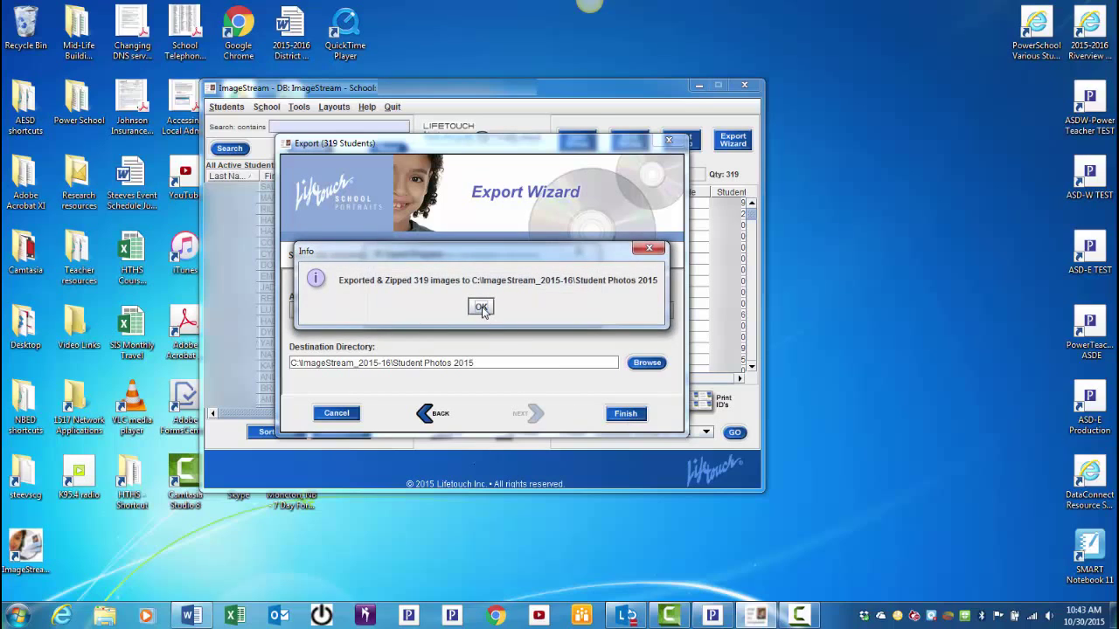
pyautogui.click(485, 313)
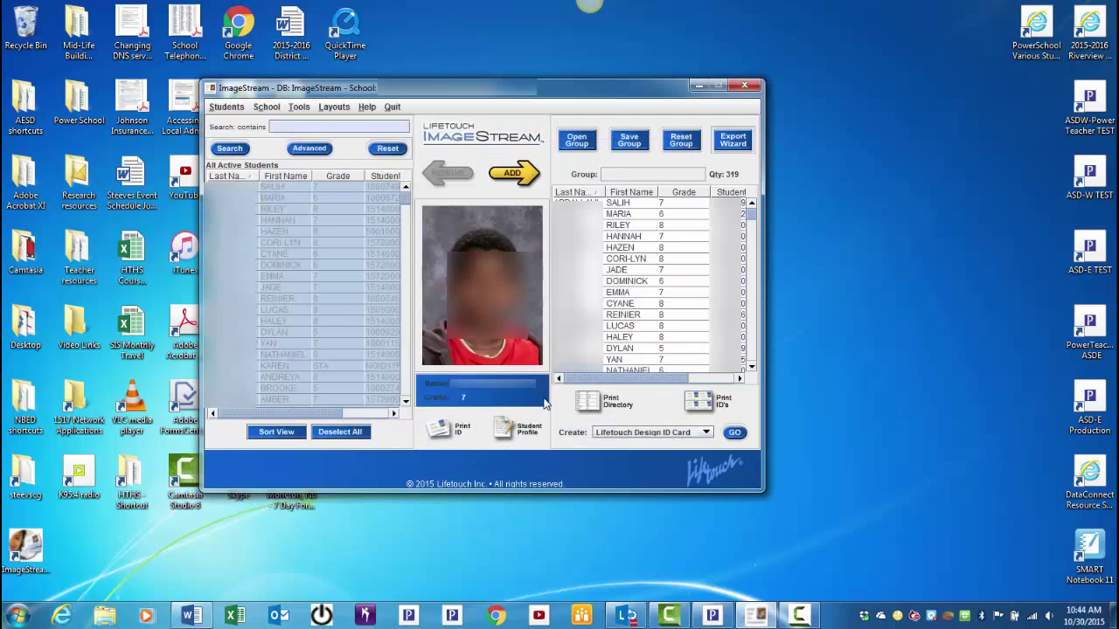
pyautogui.click(744, 85)
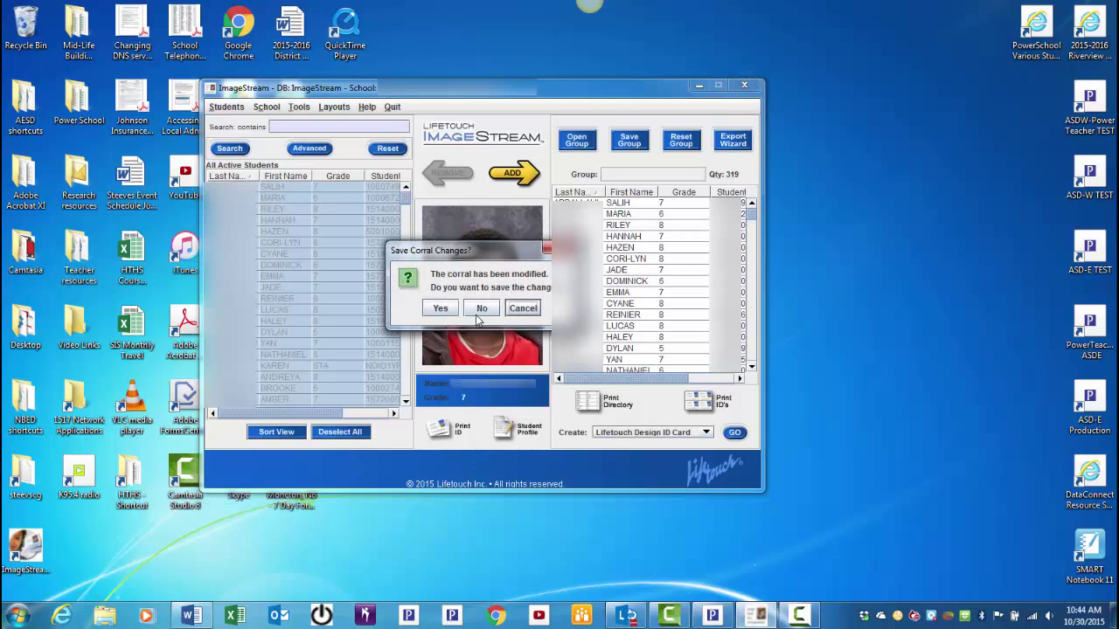
pyautogui.click(482, 311)
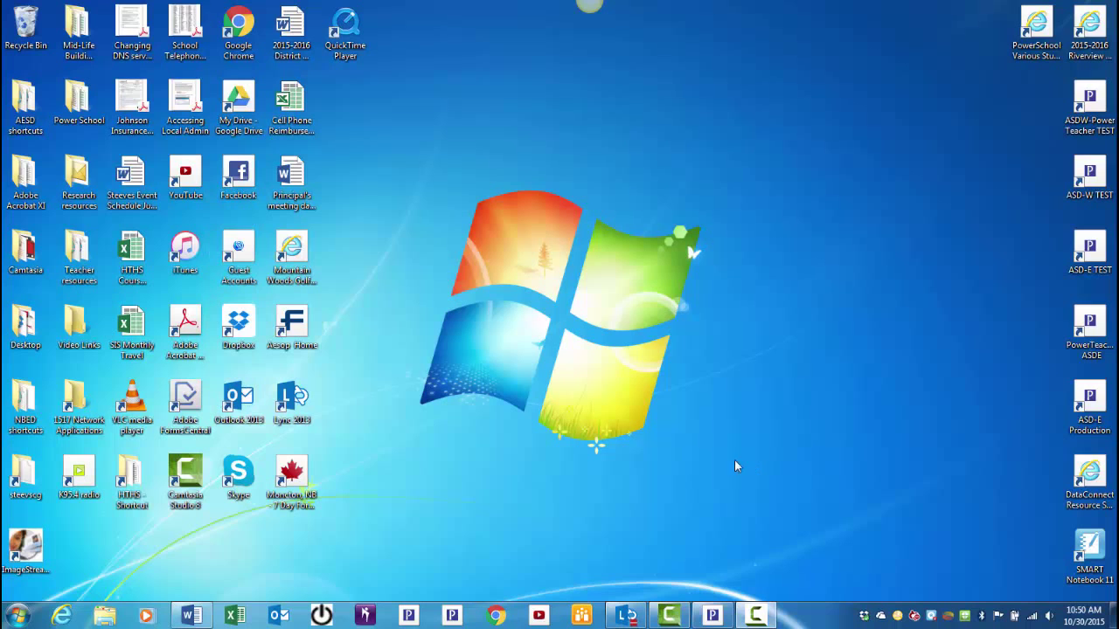
# Browse to C:\ImageStream_2015-16\Student Photos 2015 to see the PHOTOS folder and IDLINK file
pyautogui.click(104, 615)
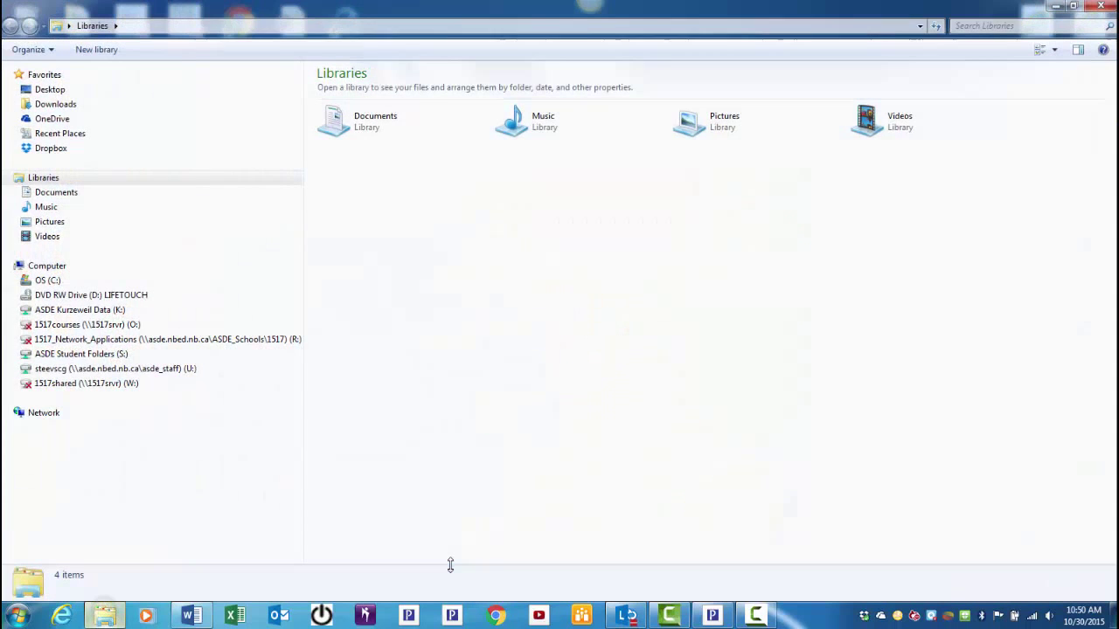
pyautogui.click(50, 281)
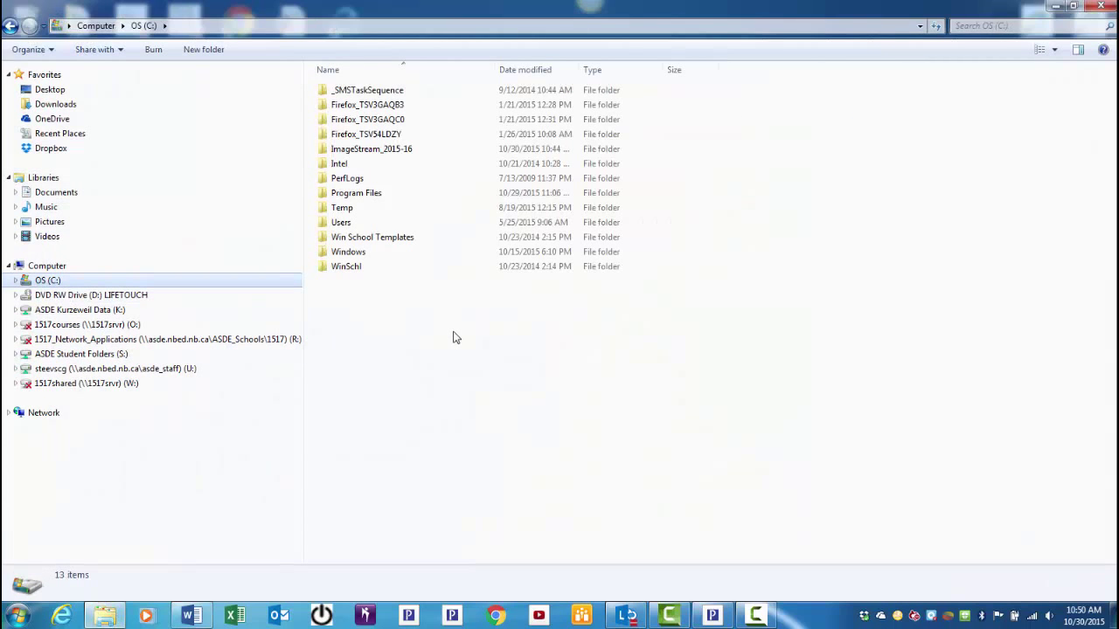
pyautogui.click(379, 150)
pyautogui.doubleClick(378, 151)
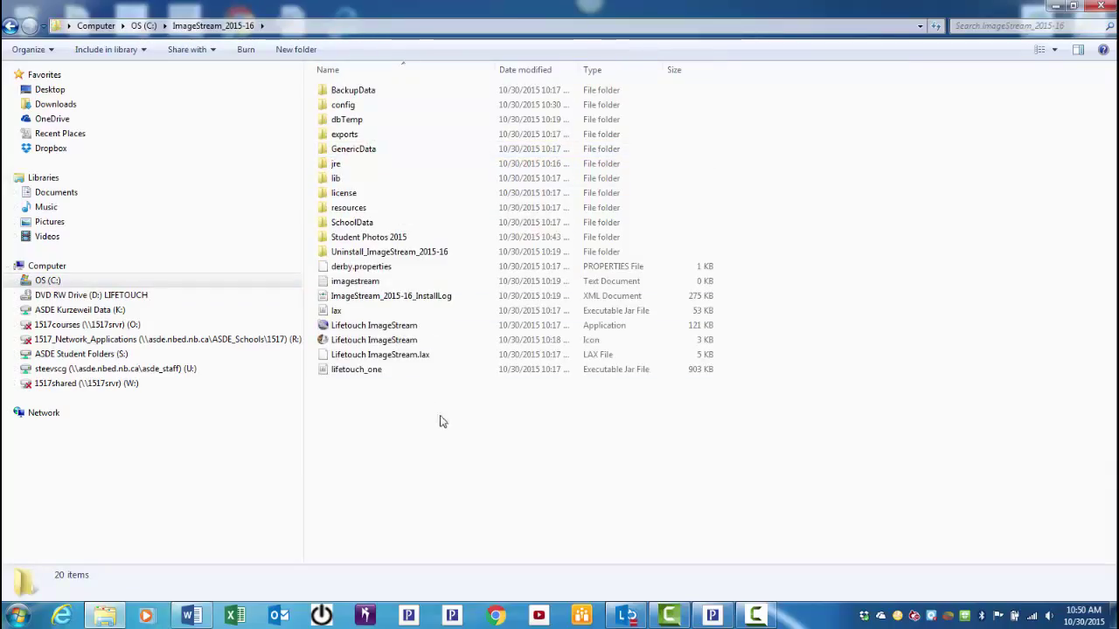
pyautogui.doubleClick(368, 237)
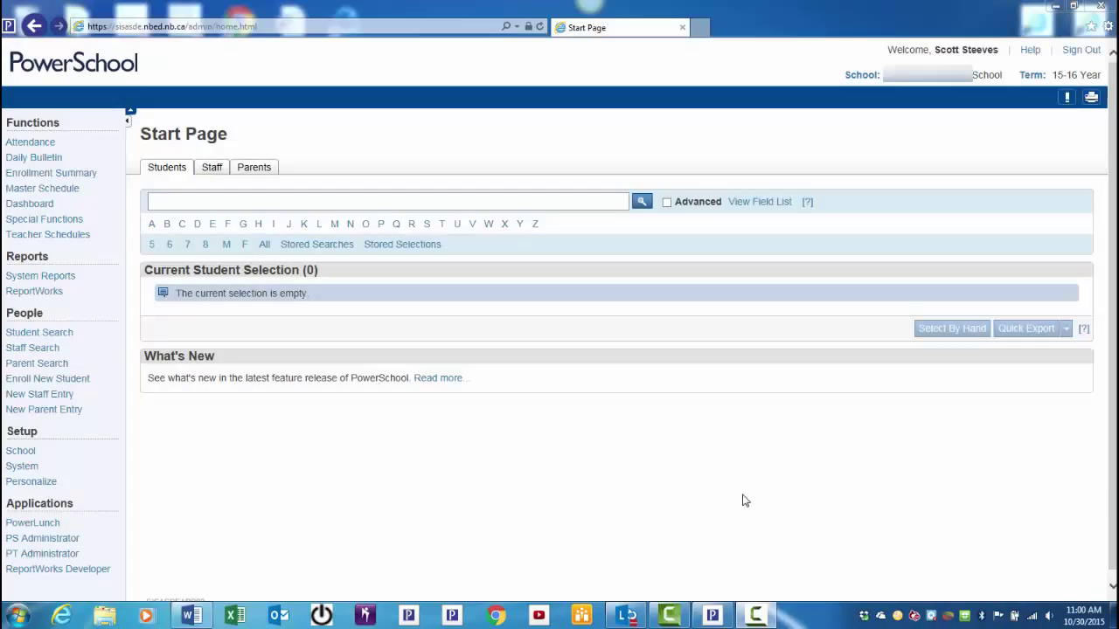
# From the PowerSchool start page, go to Photo Management's Import Pictures page
pyautogui.click(79, 63)
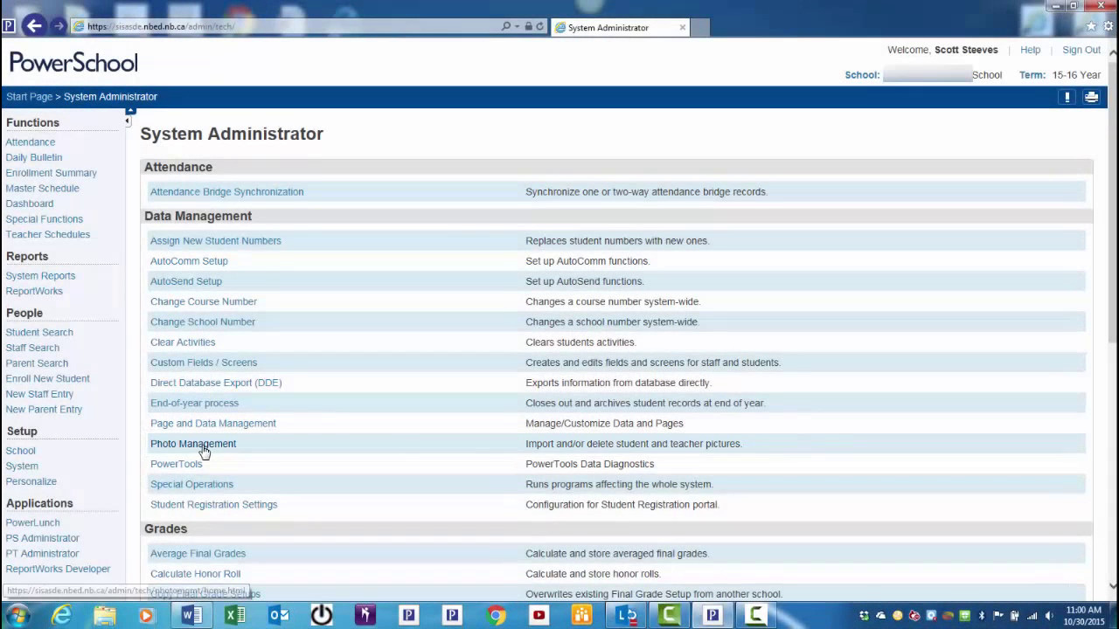
pyautogui.click(202, 445)
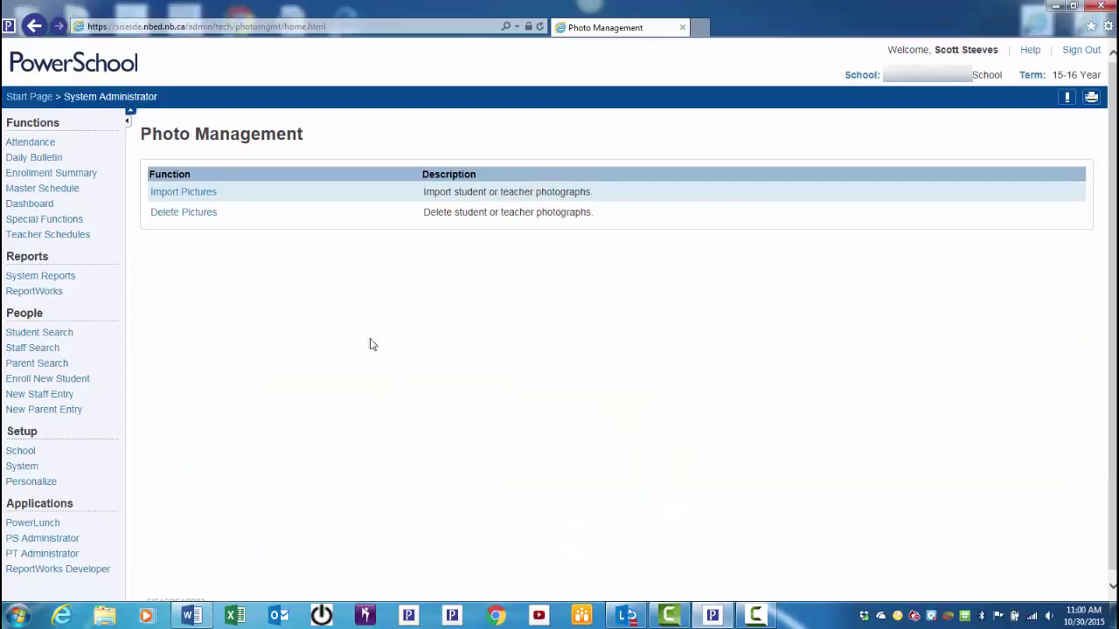
pyautogui.click(188, 194)
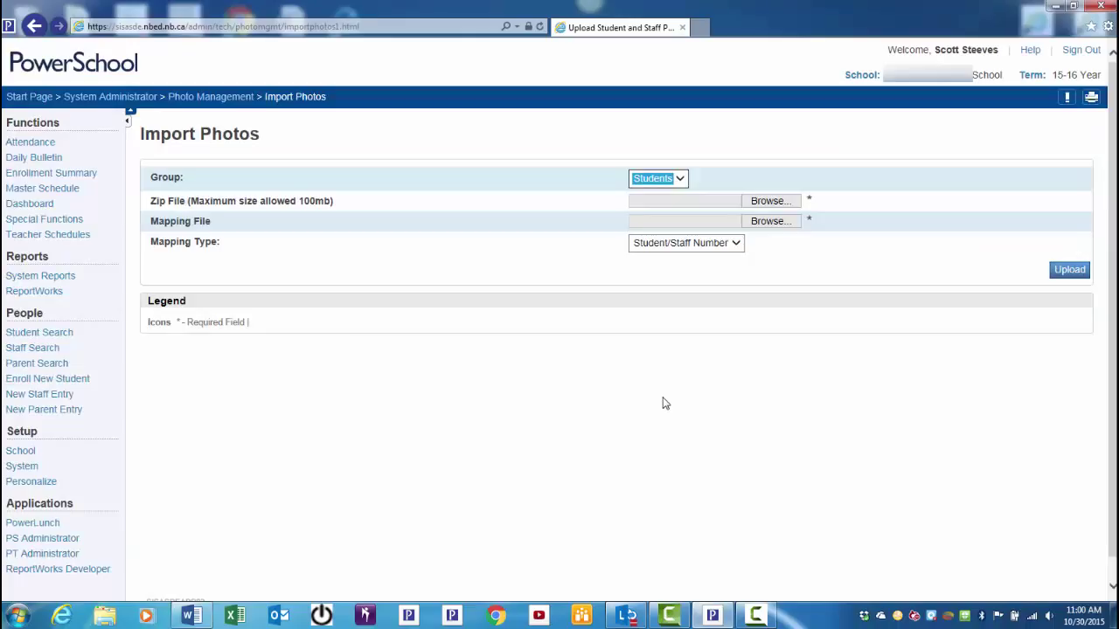
pyautogui.click(678, 178)
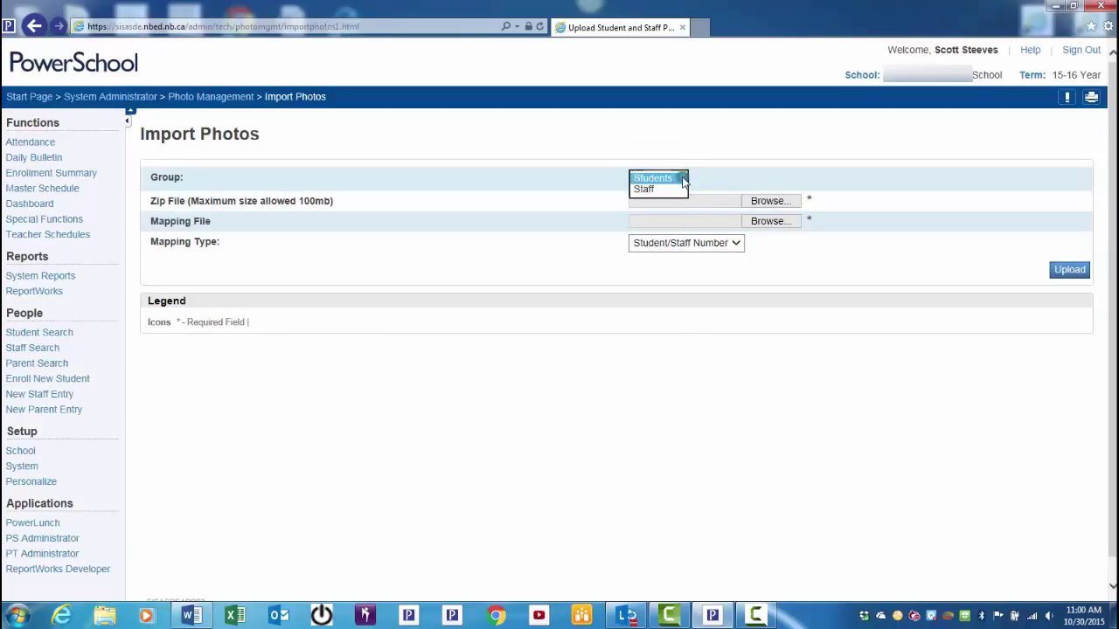
pyautogui.click(680, 177)
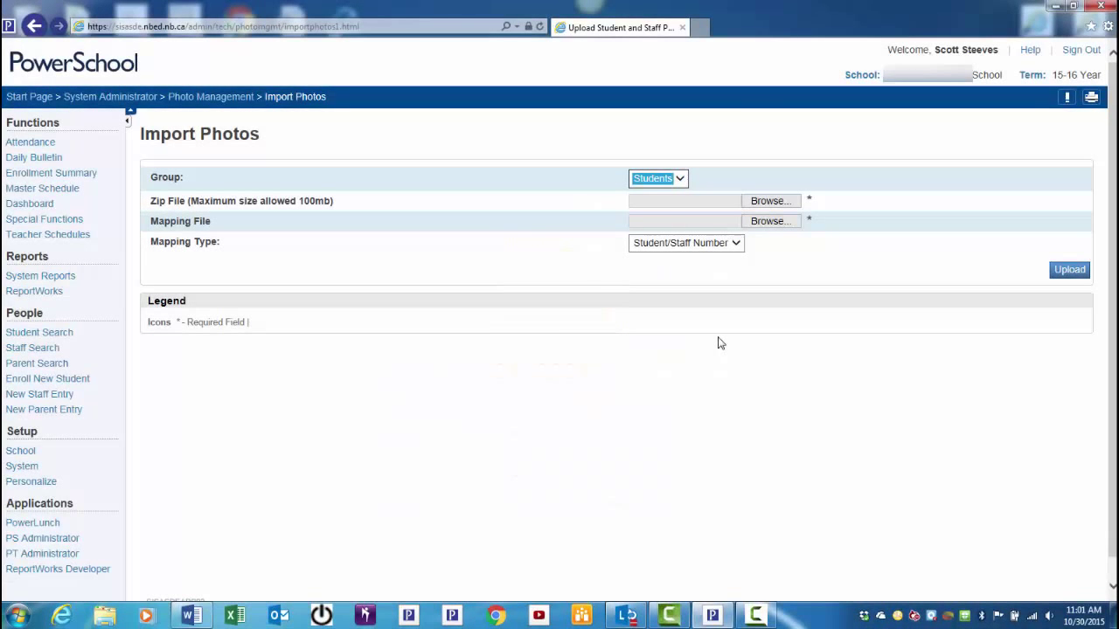
# Choose ApplePSSIS from C:\ImageStream_2015-16\Student Photos 2015\PHOTOS as the Zip File
pyautogui.click(779, 201)
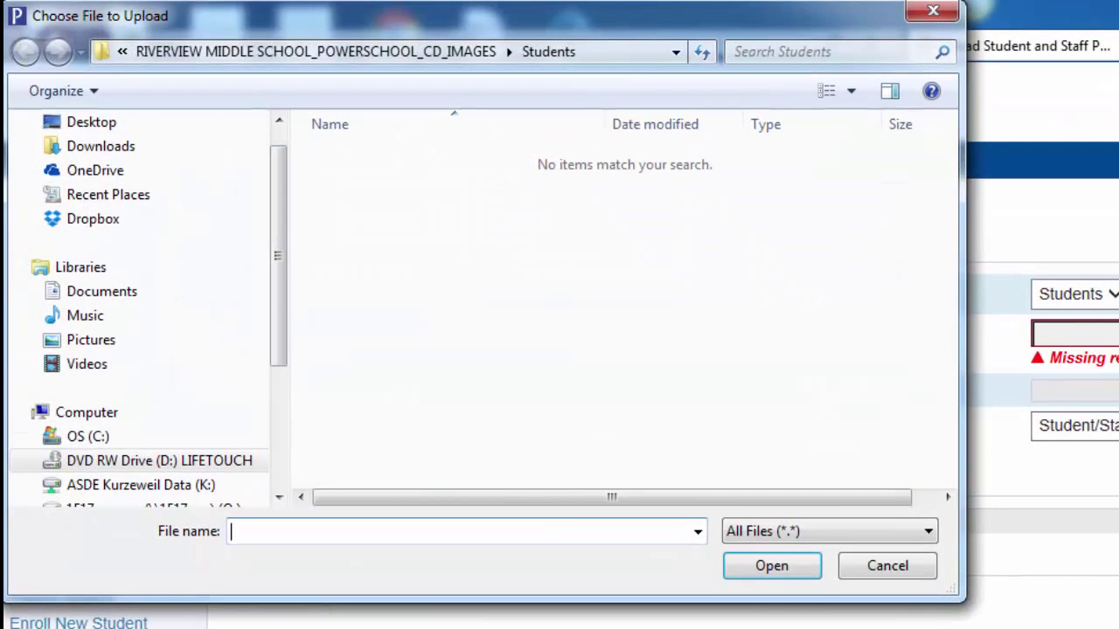
pyautogui.click(96, 438)
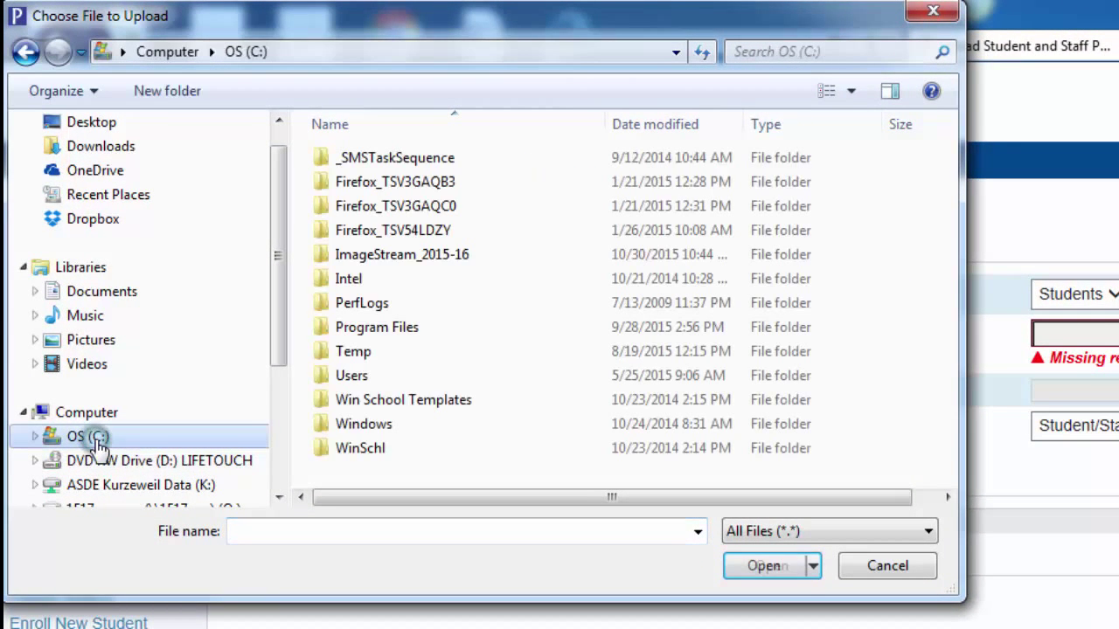
pyautogui.click(409, 259)
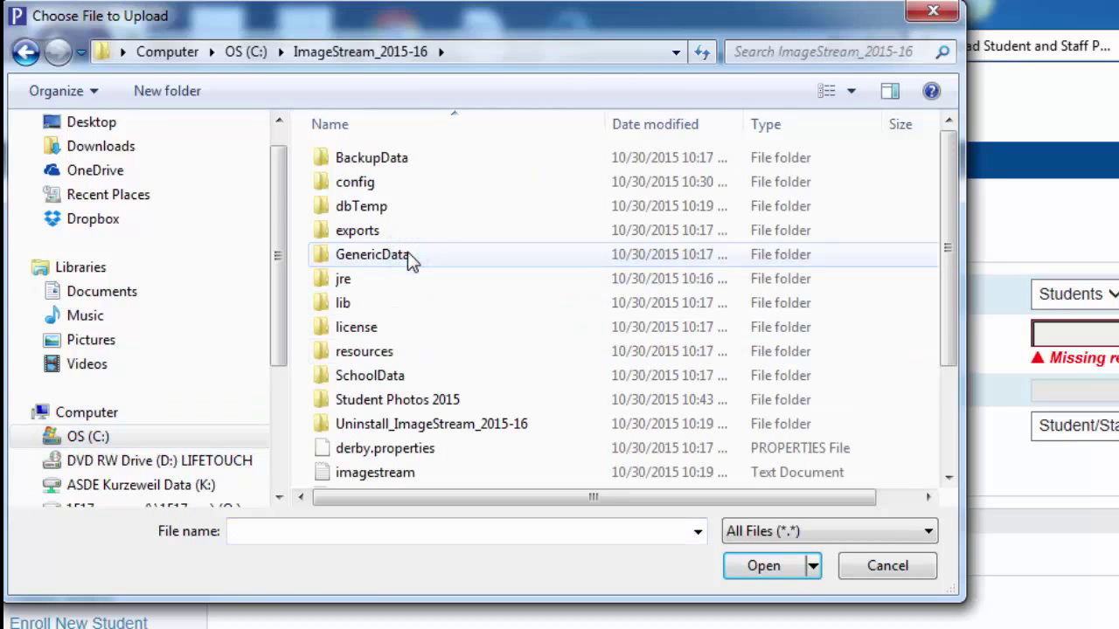
pyautogui.doubleClick(421, 399)
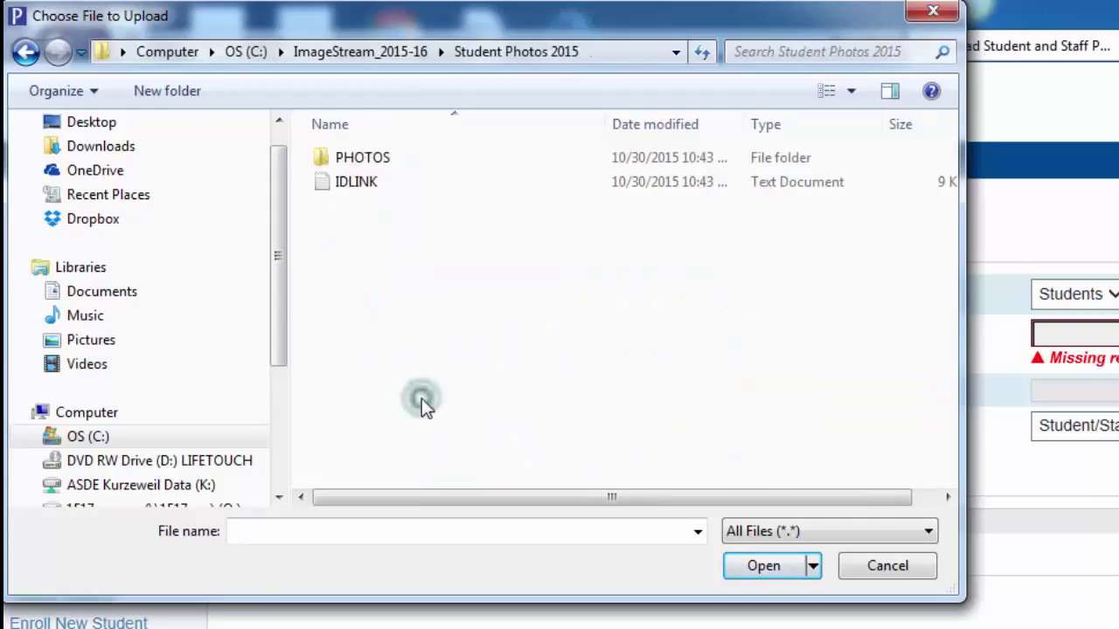
pyautogui.click(371, 164)
pyautogui.doubleClick(370, 166)
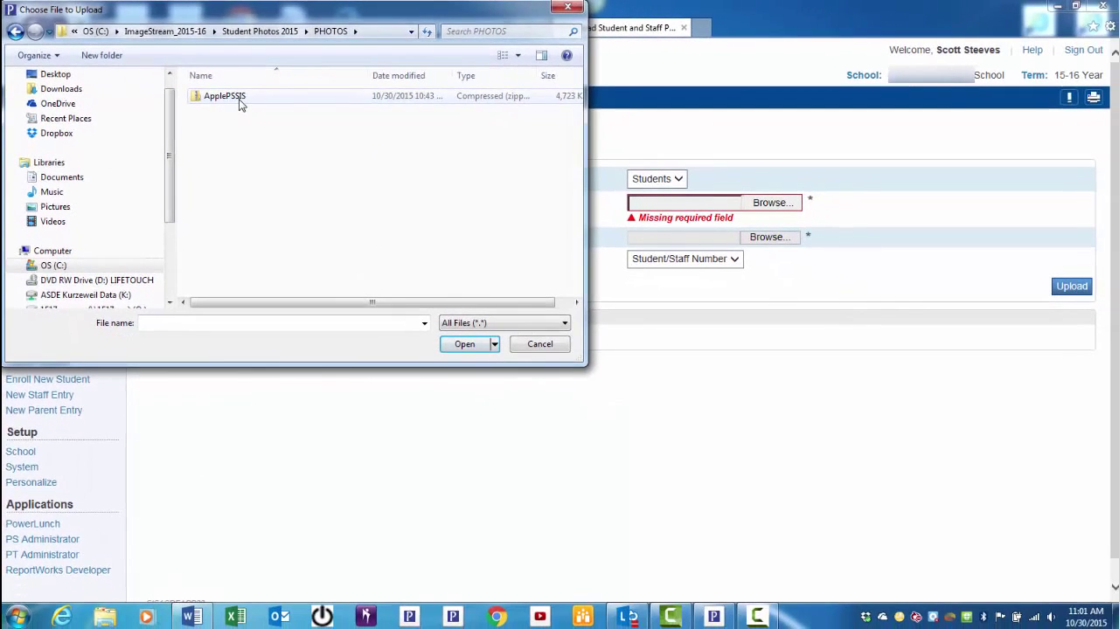
pyautogui.click(389, 160)
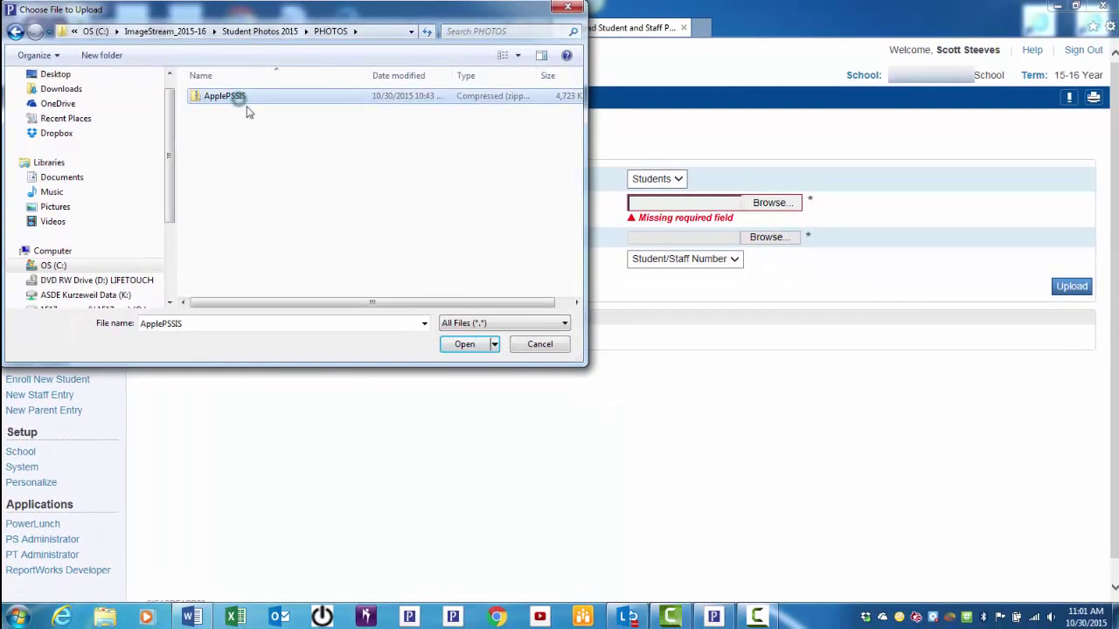
pyautogui.click(462, 345)
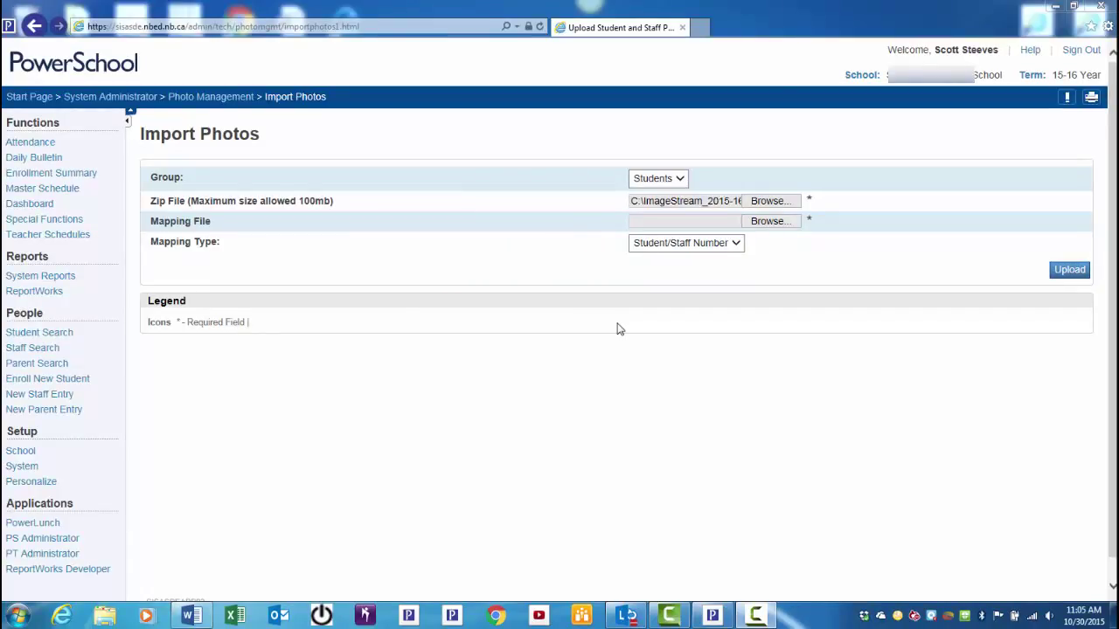
# Choose IDLINK from C:\ImageStream_2015-16\Student Photos 2015 as the Mapping File
pyautogui.click(767, 221)
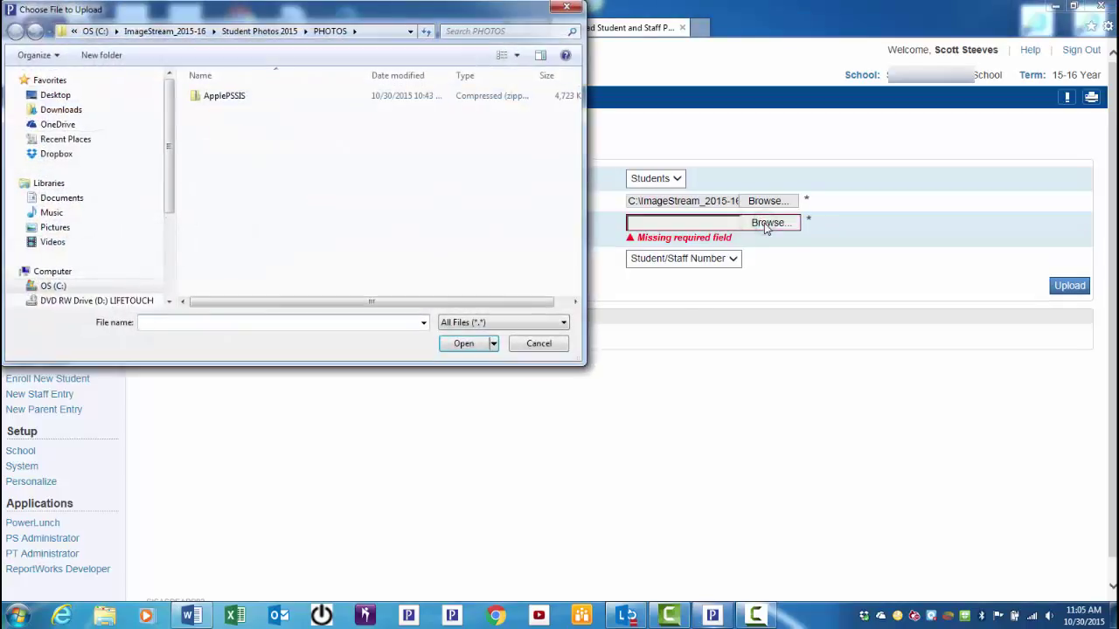
pyautogui.click(56, 287)
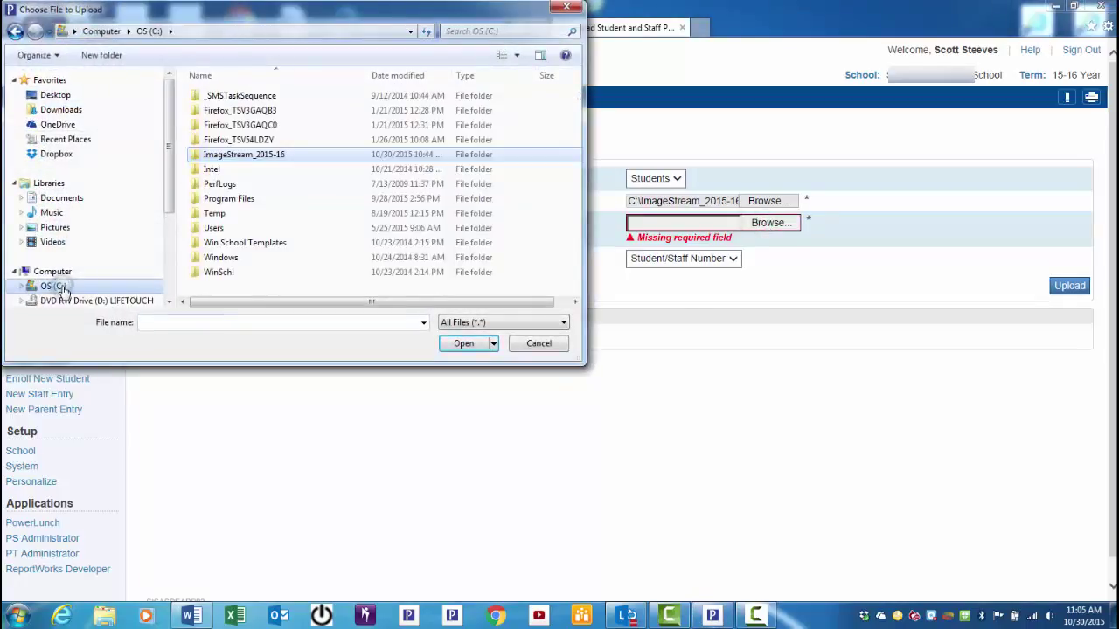
pyautogui.doubleClick(237, 154)
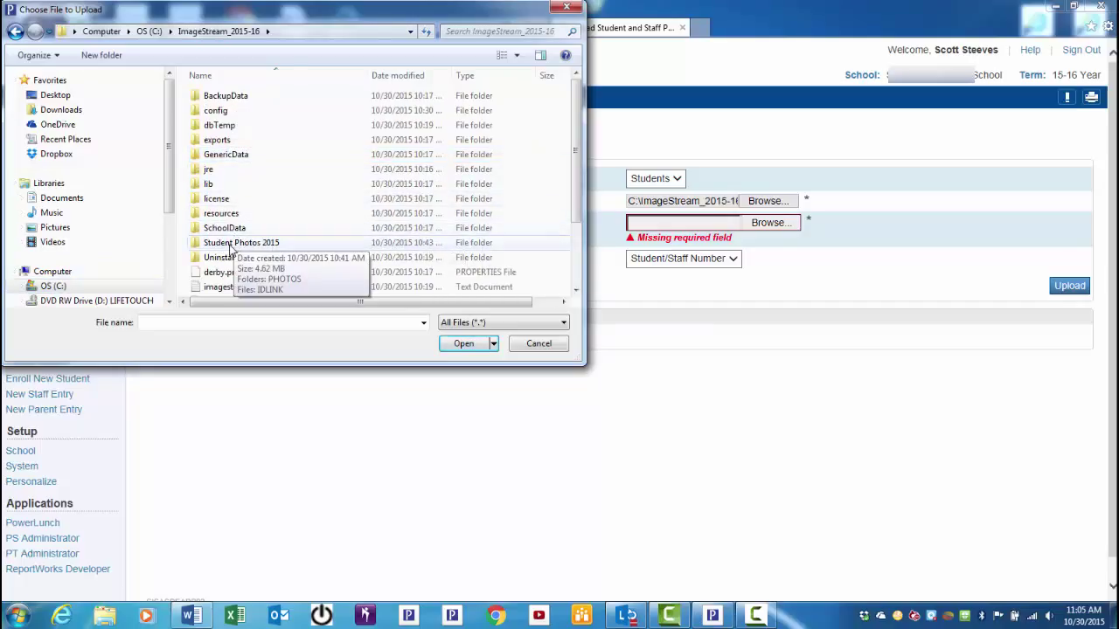
pyautogui.doubleClick(230, 244)
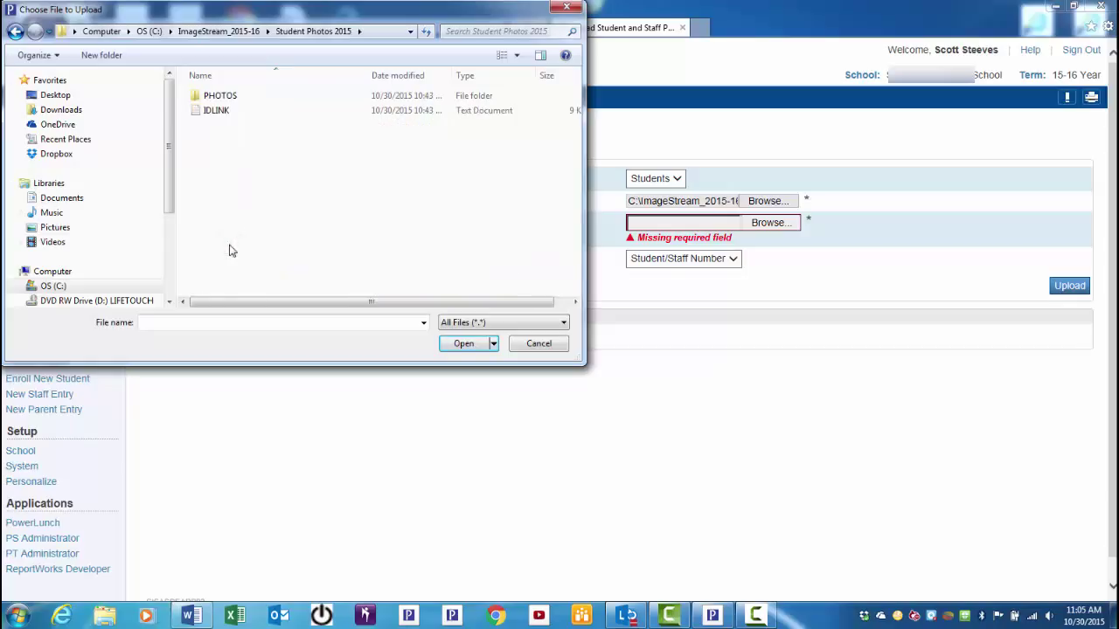
pyautogui.click(216, 112)
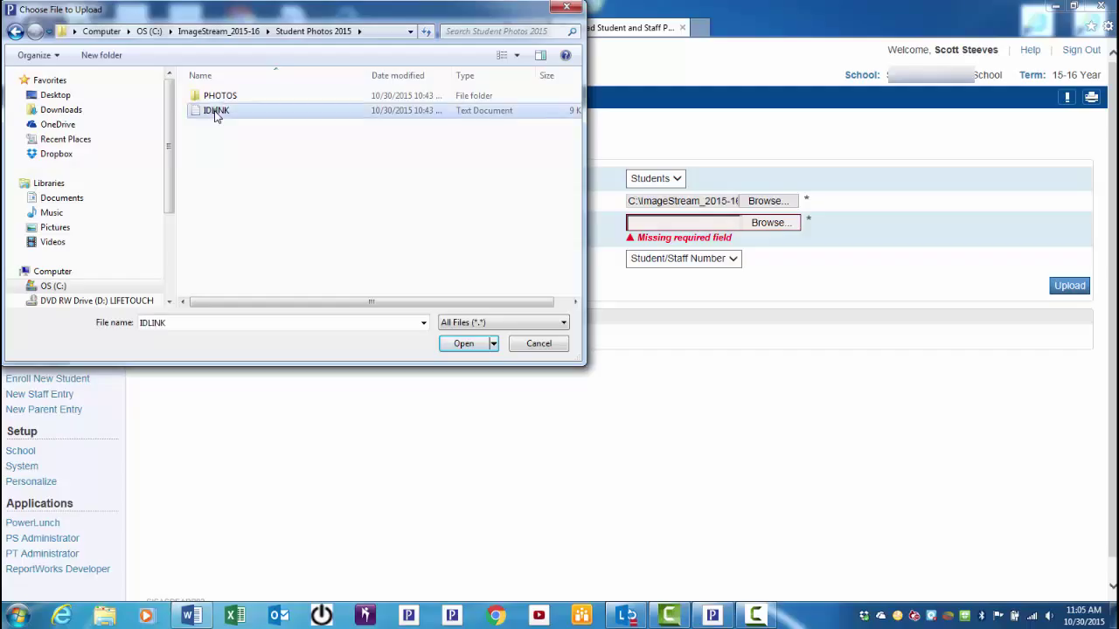
pyautogui.click(463, 343)
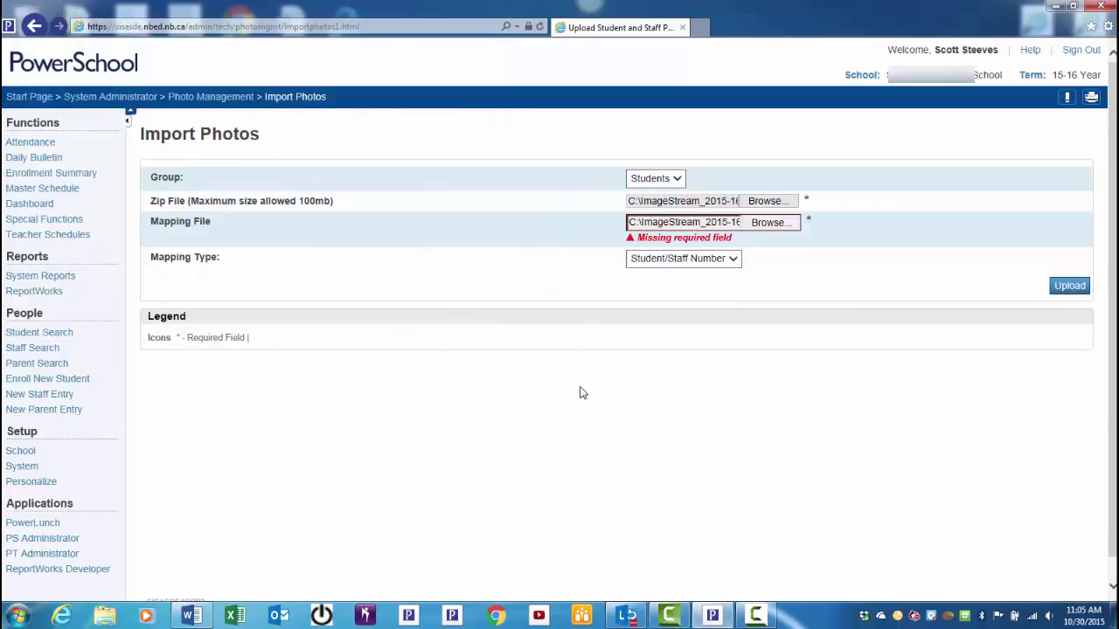
# Upload with Student/Staff Number mapping, importing 283 student photos with 35 failures
pyautogui.click(732, 259)
pyautogui.click(735, 261)
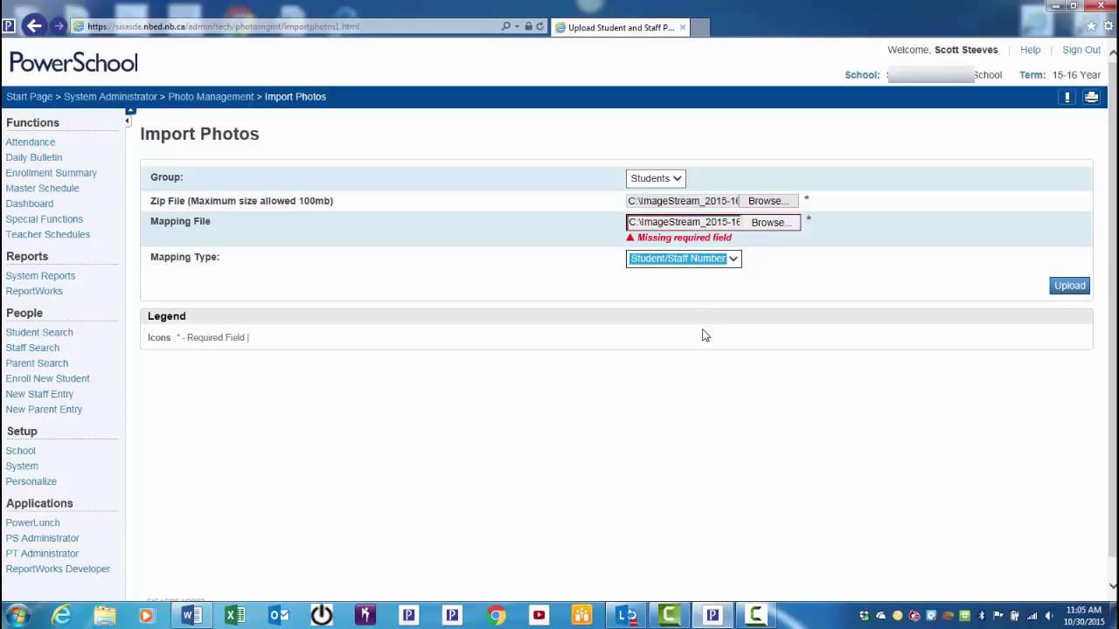
pyautogui.click(1072, 286)
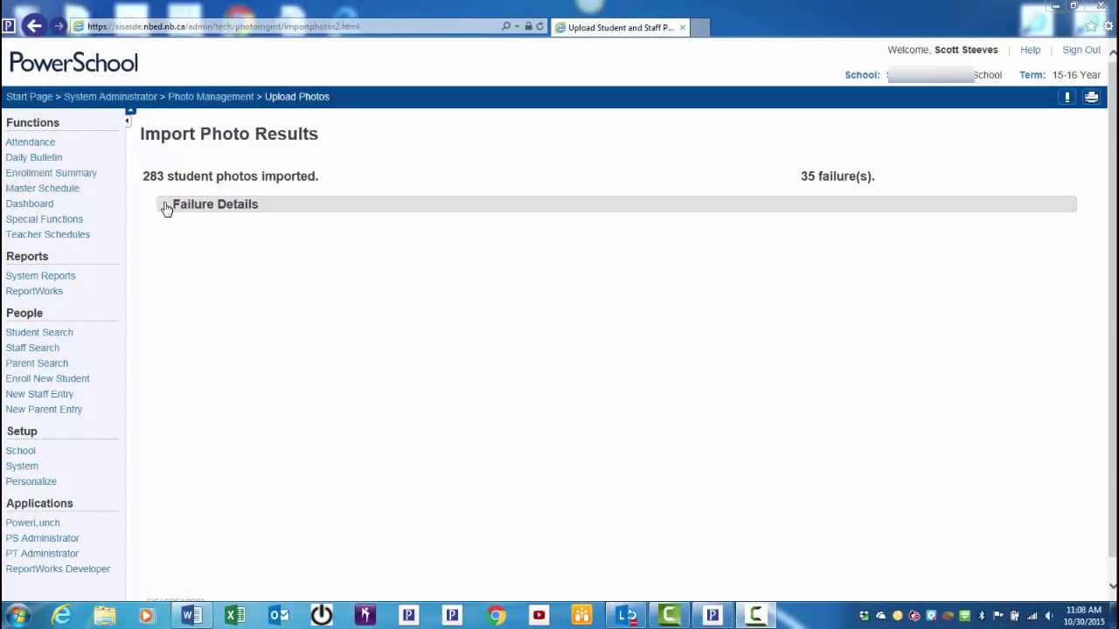
# Read the Failure Details of the failed photo imports, then go back to the Start Page
pyautogui.click(166, 208)
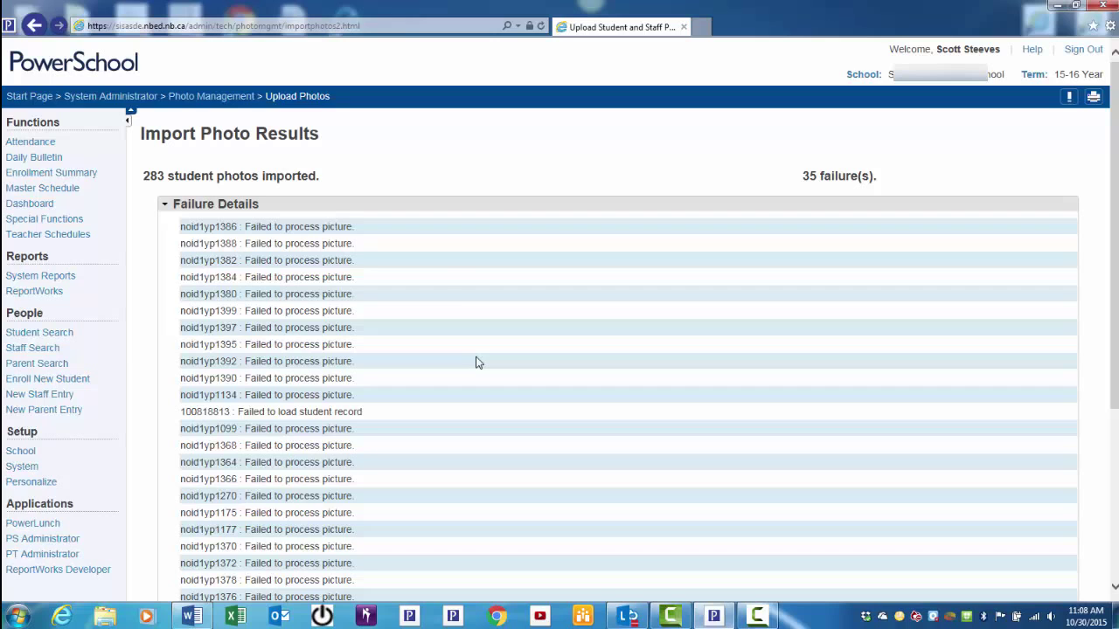
pyautogui.click(74, 71)
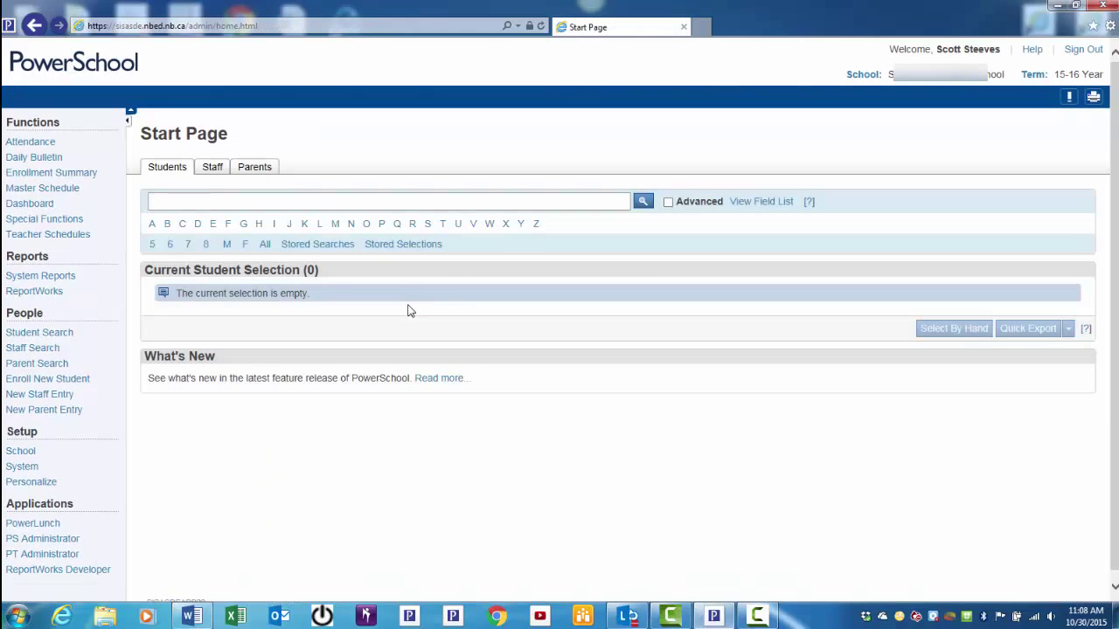
# Open the first grade 6 student's record to check their photo, then view their transportation details
pyautogui.click(169, 243)
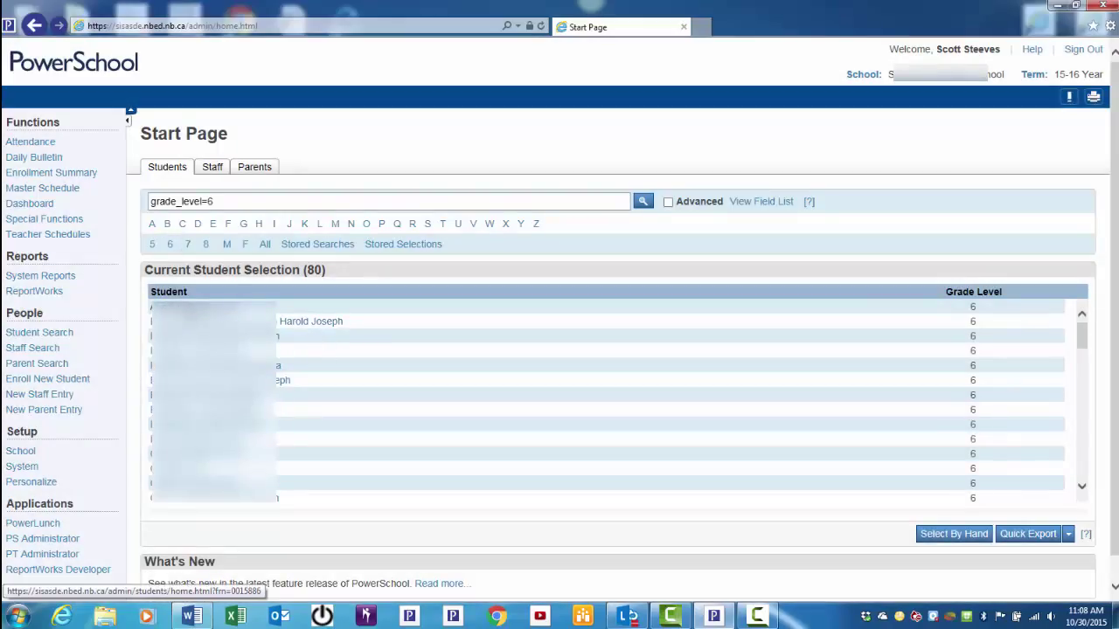
pyautogui.click(187, 307)
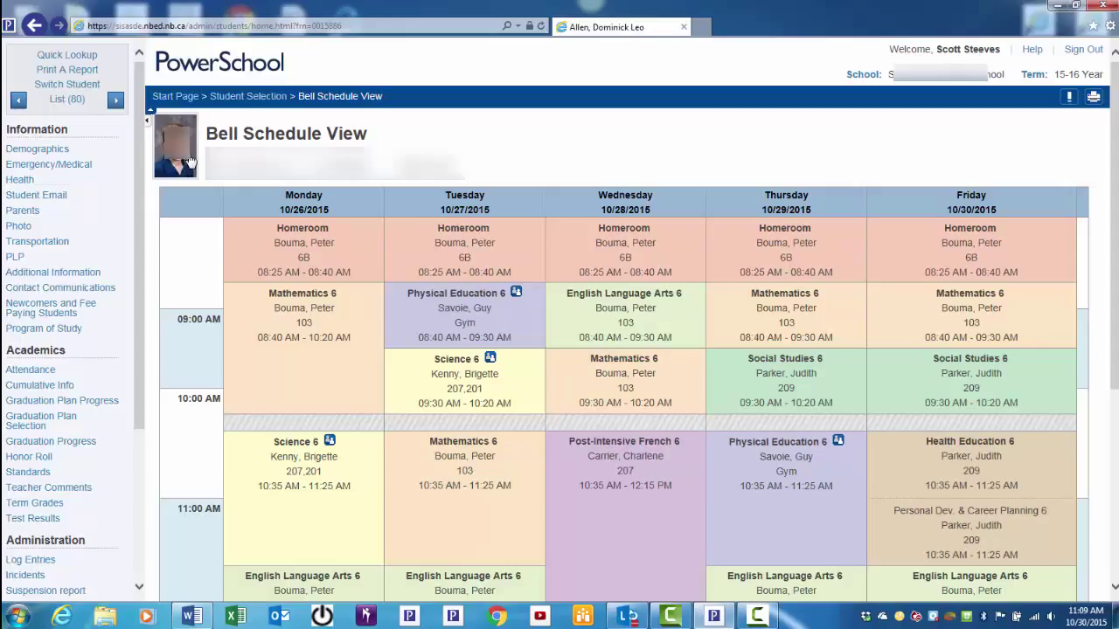
pyautogui.click(13, 234)
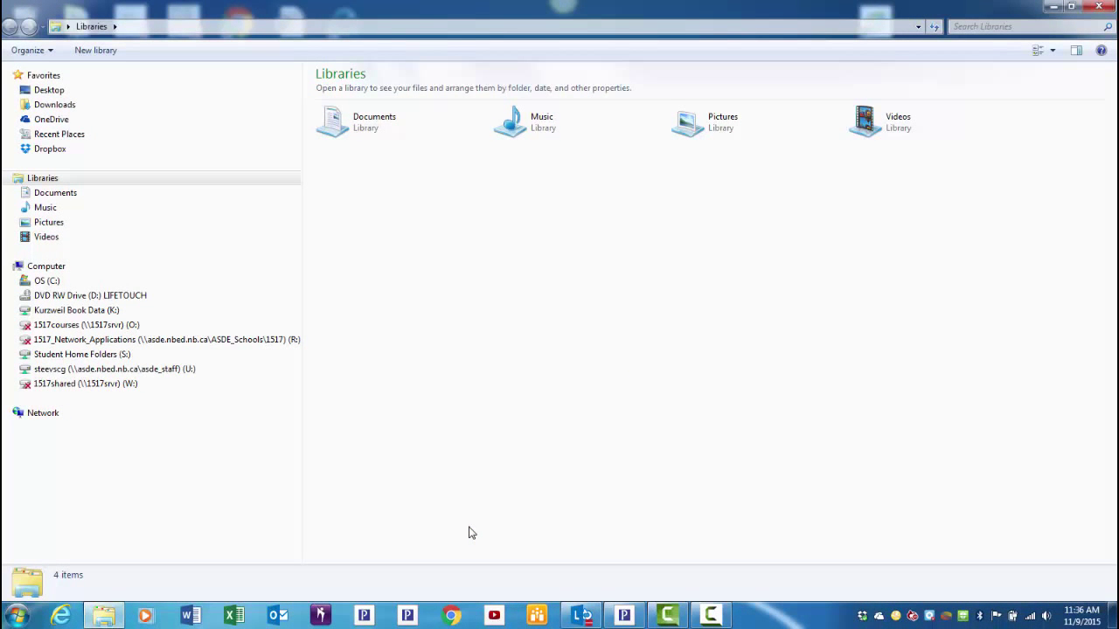
# Browse the DVD drive (D:) LIFETOUCH disc to its IMAGES folder of 320 student JPEGs
pyautogui.click(82, 296)
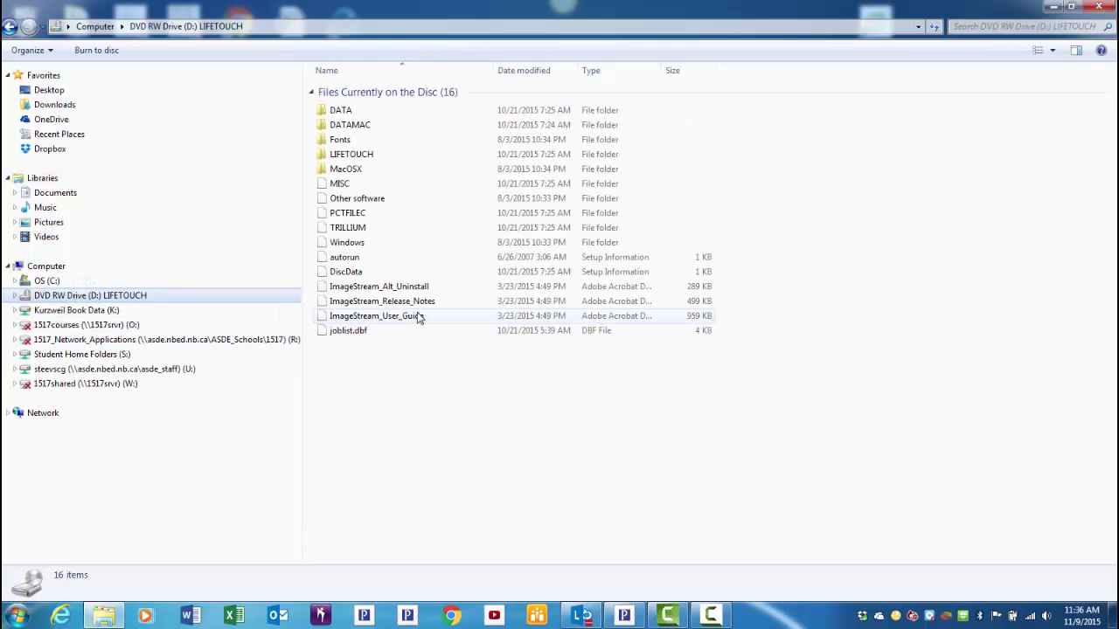
pyautogui.doubleClick(347, 157)
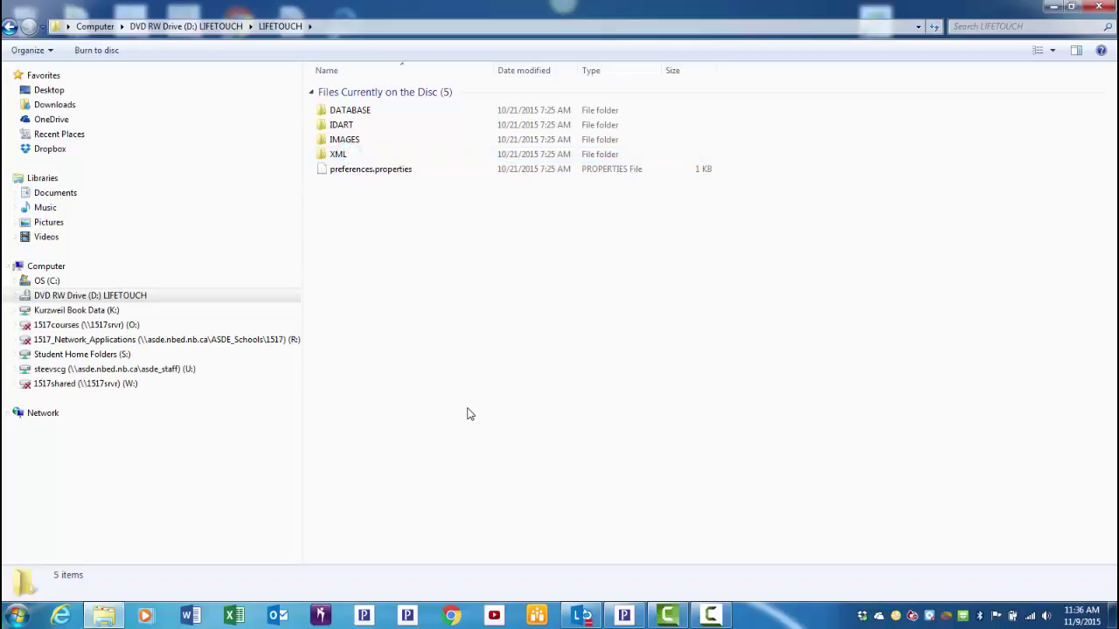
pyautogui.click(337, 143)
pyautogui.doubleClick(338, 143)
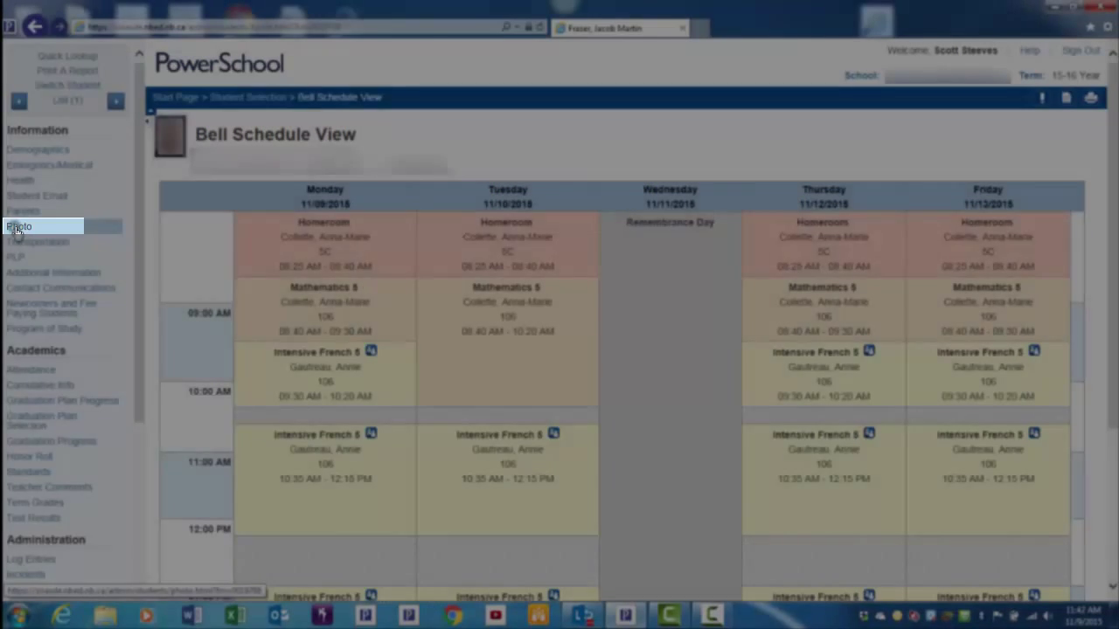
# Delete the grade 5 student's photo from their Photo page and confirm the deletion
pyautogui.click(17, 227)
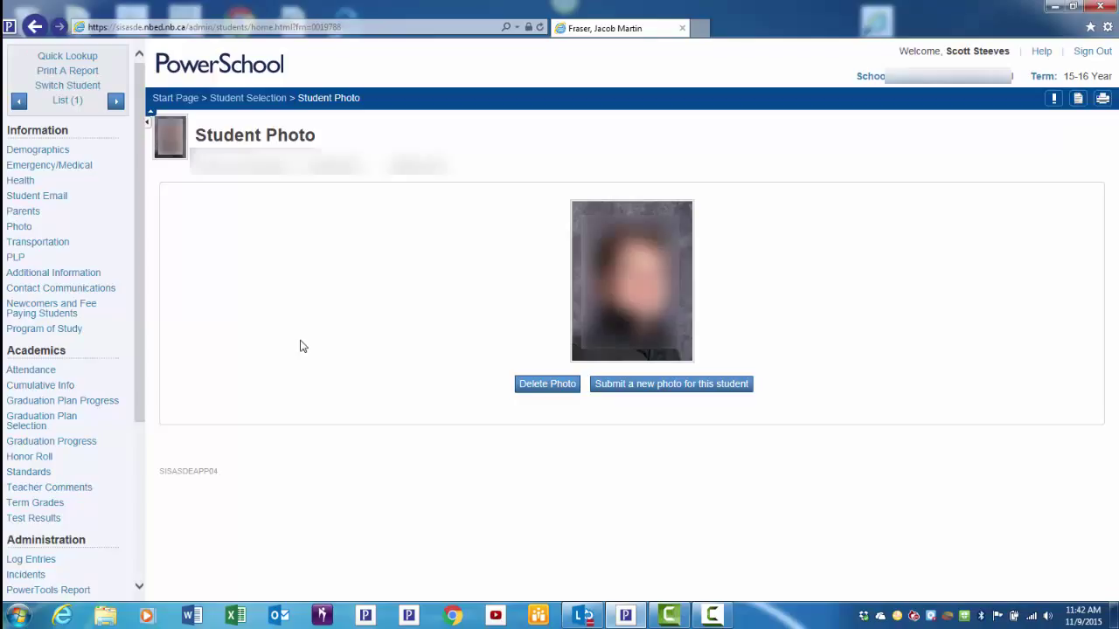
pyautogui.click(546, 385)
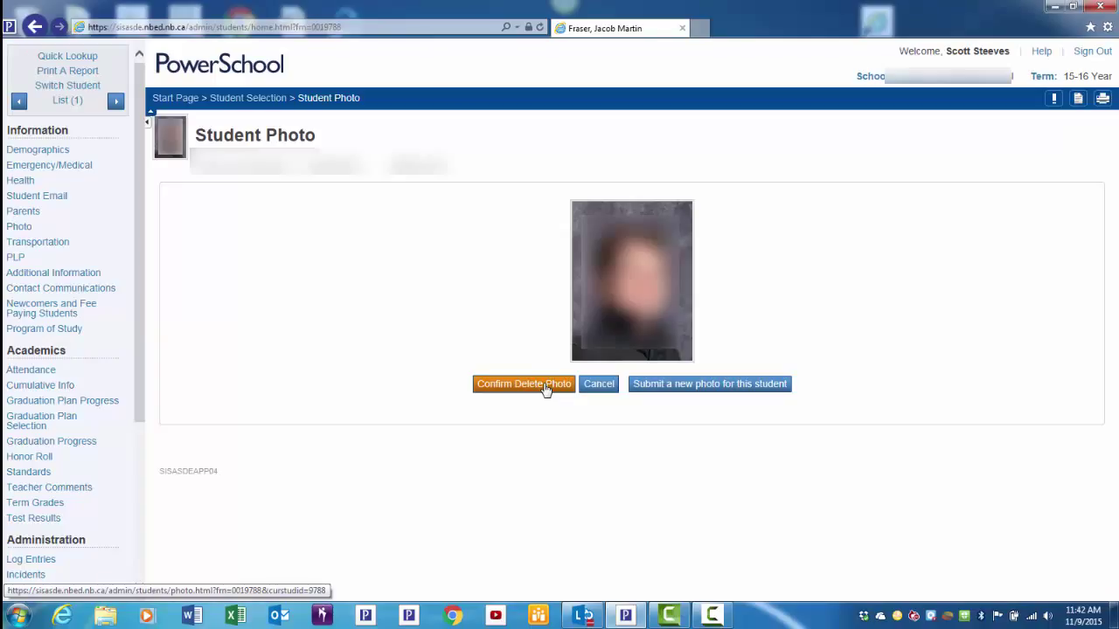
pyautogui.click(545, 385)
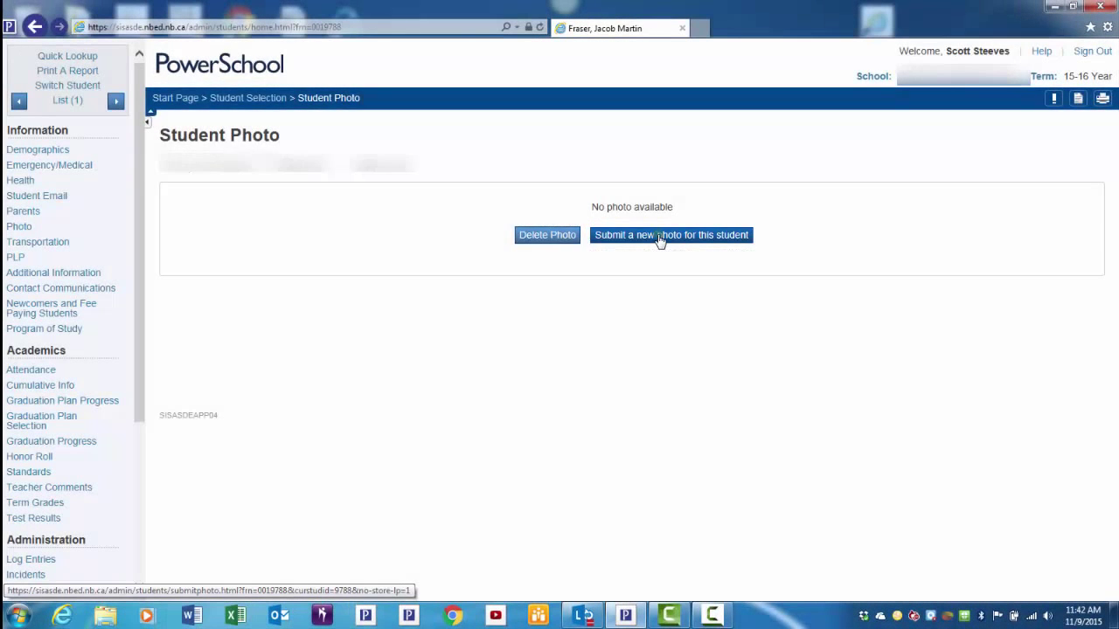
# Start a new photo submission and select the student's JPEG from D:\LIFETOUCH\IMAGES
pyautogui.click(659, 235)
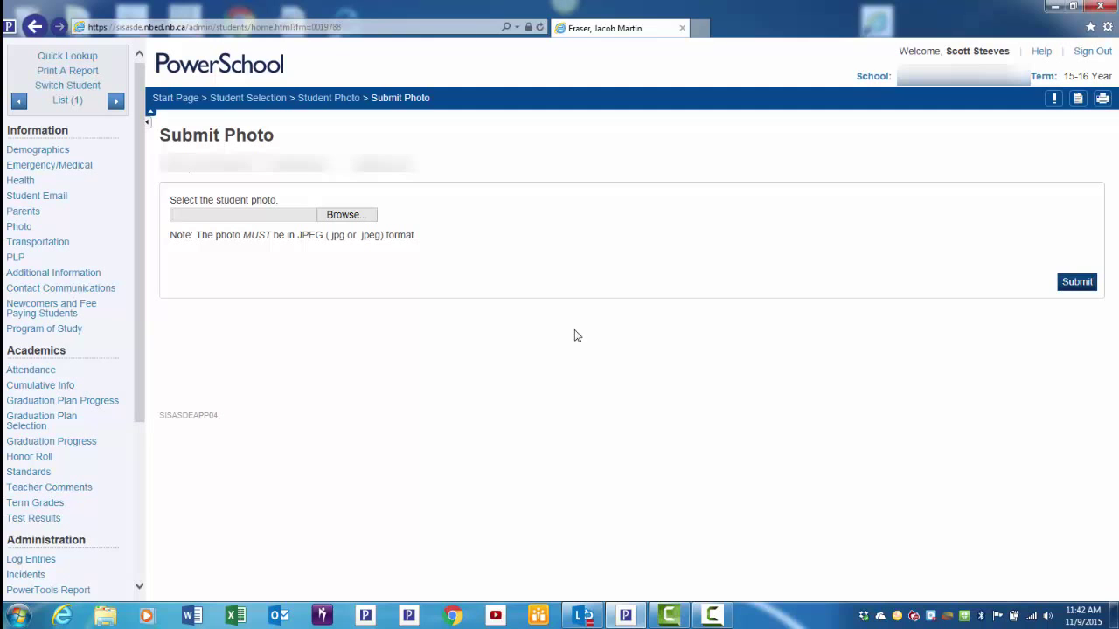
pyautogui.click(347, 215)
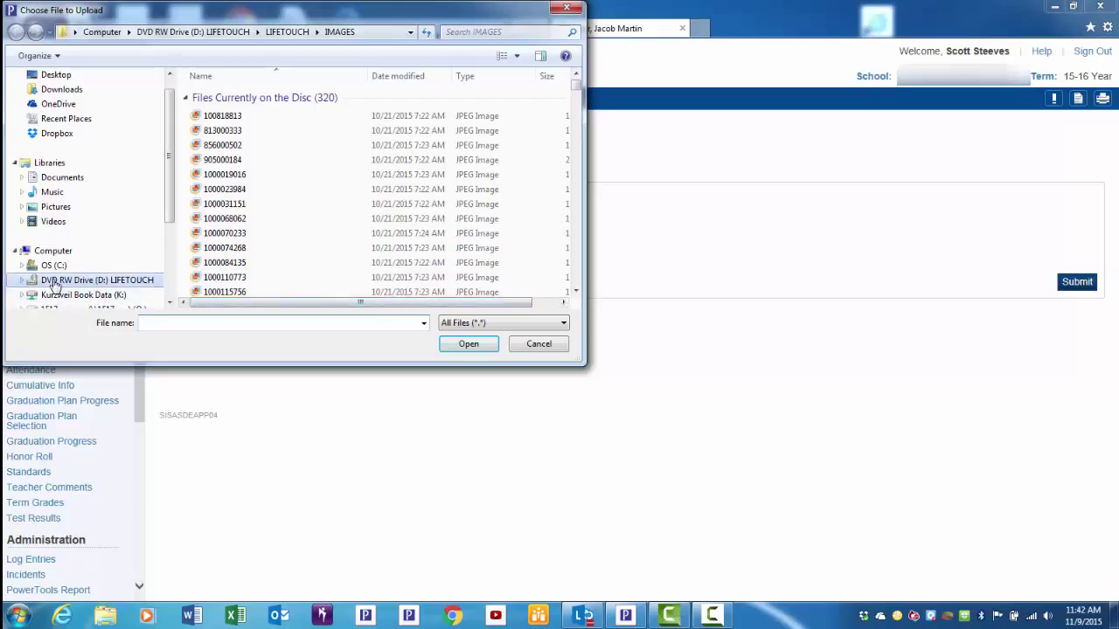
pyautogui.click(52, 281)
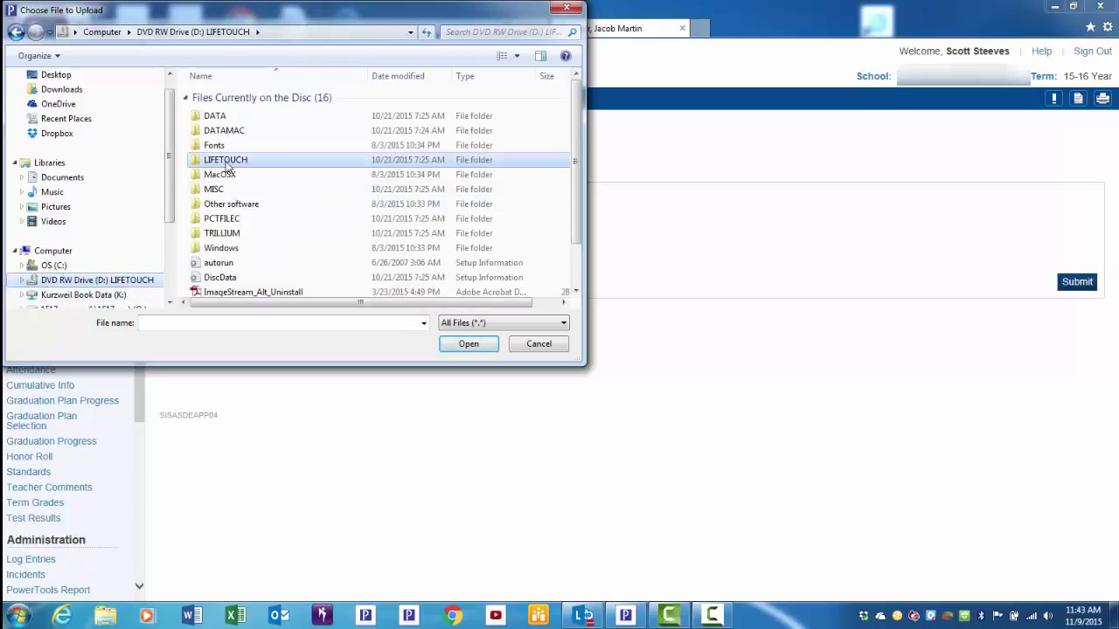
pyautogui.doubleClick(225, 162)
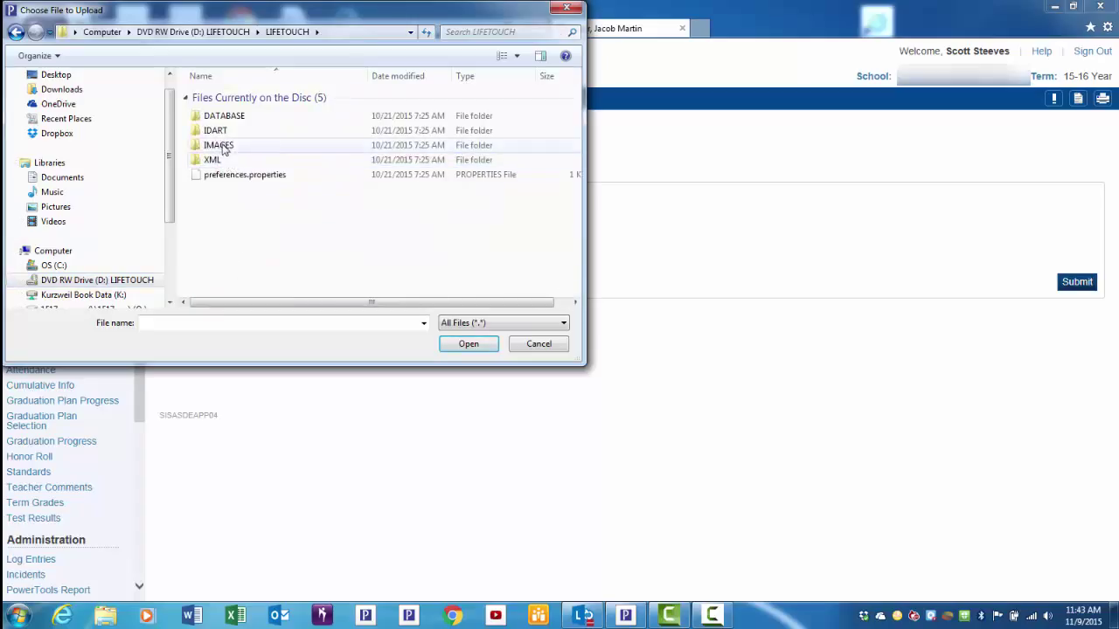
pyautogui.doubleClick(224, 149)
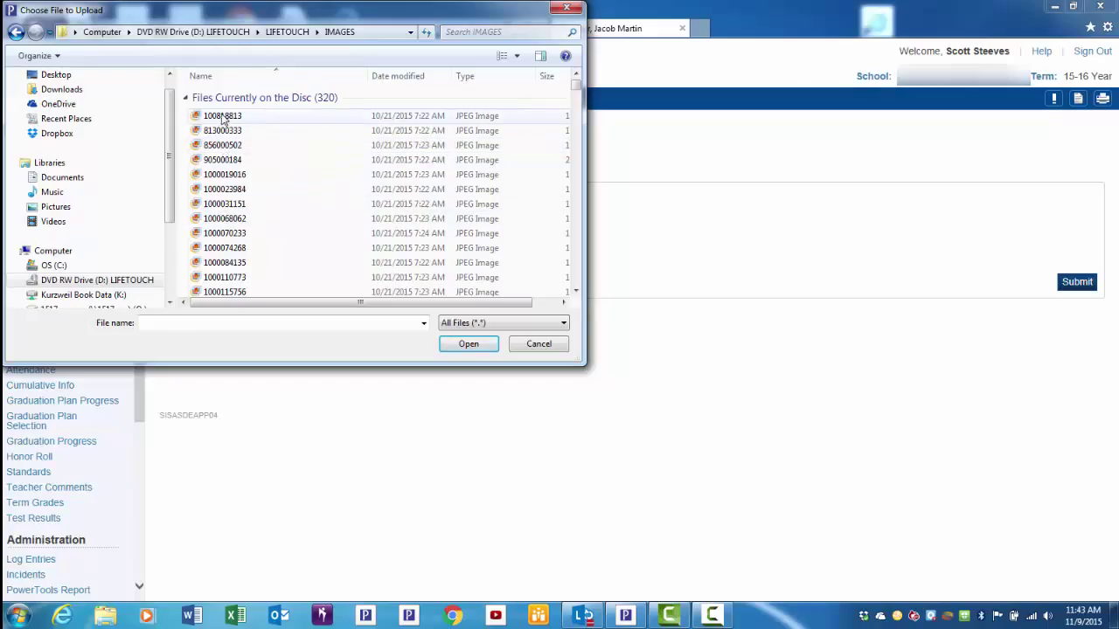
pyautogui.click(219, 116)
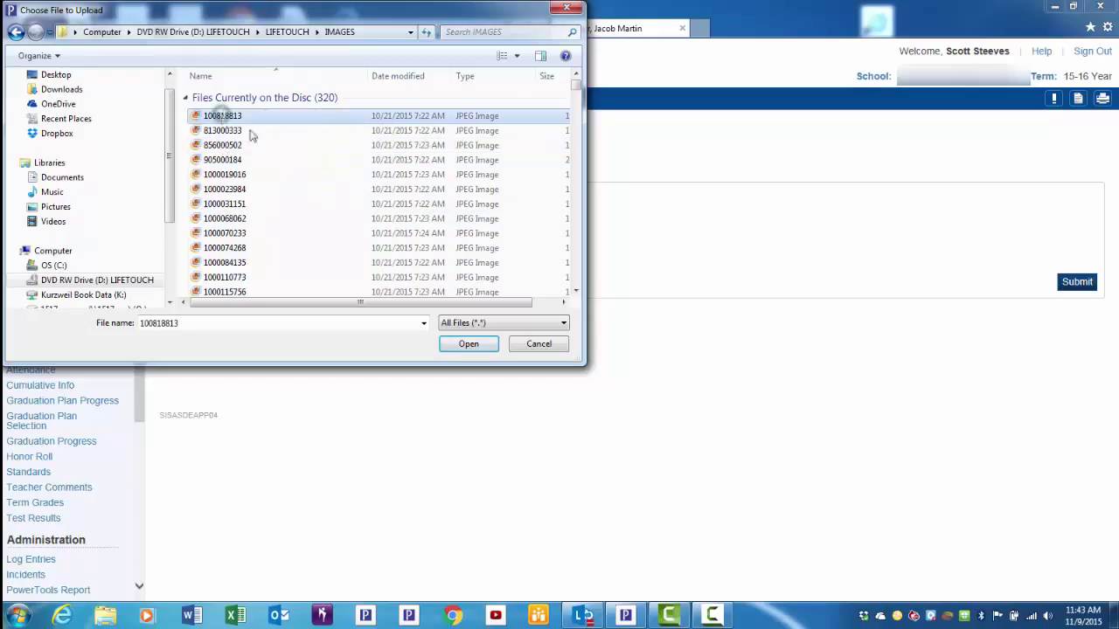
pyautogui.click(468, 345)
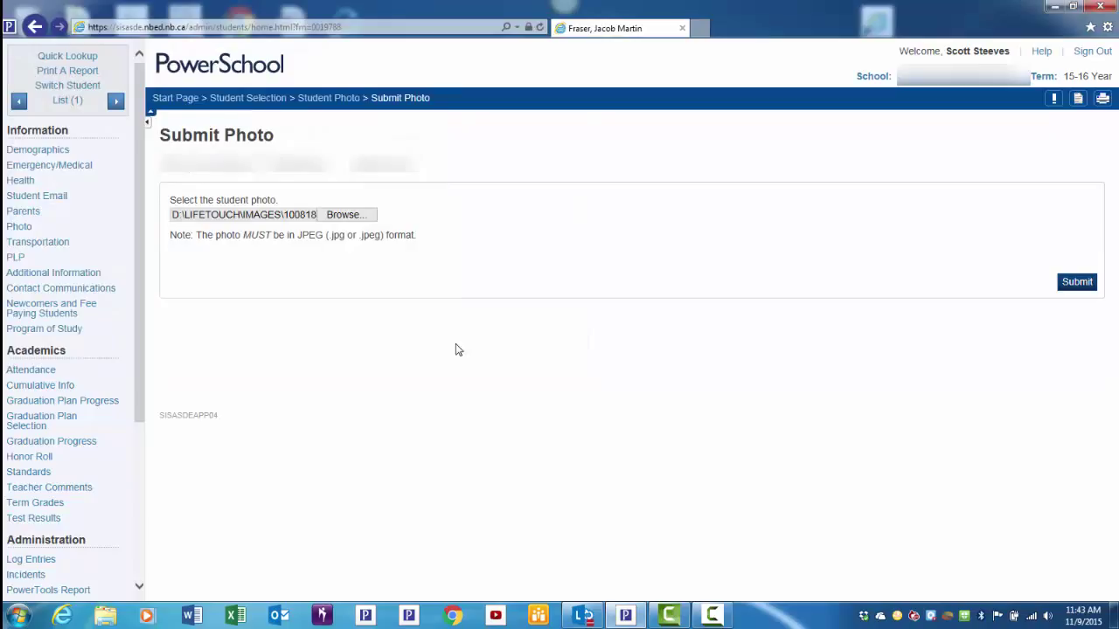
# Submit the chosen LIFETOUCH JPEG as the student's new photo
pyautogui.click(1076, 282)
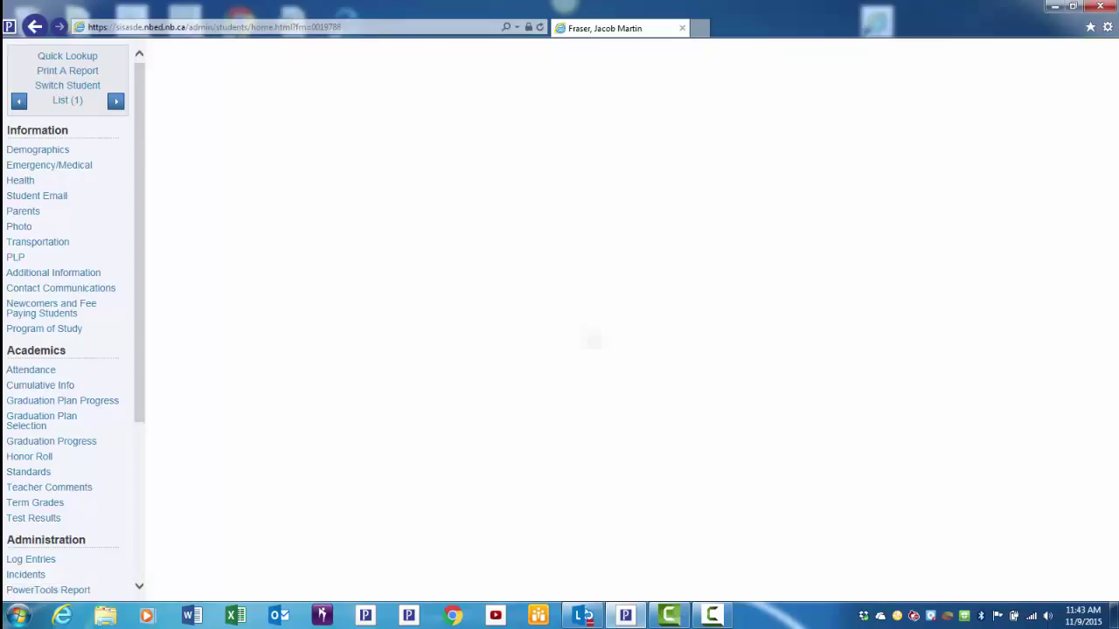